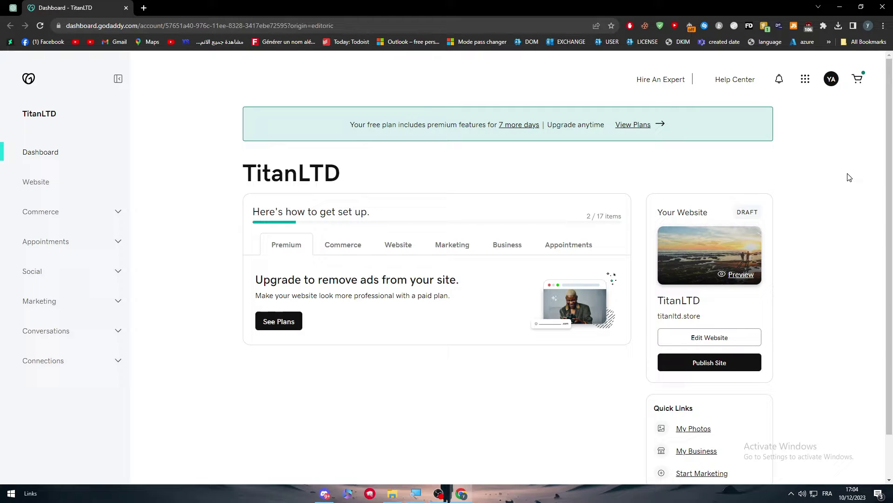
# Publish the TitanLTD site and wait for the 'Your site is almost live' message.
pyautogui.scroll(-1, 833, 178)
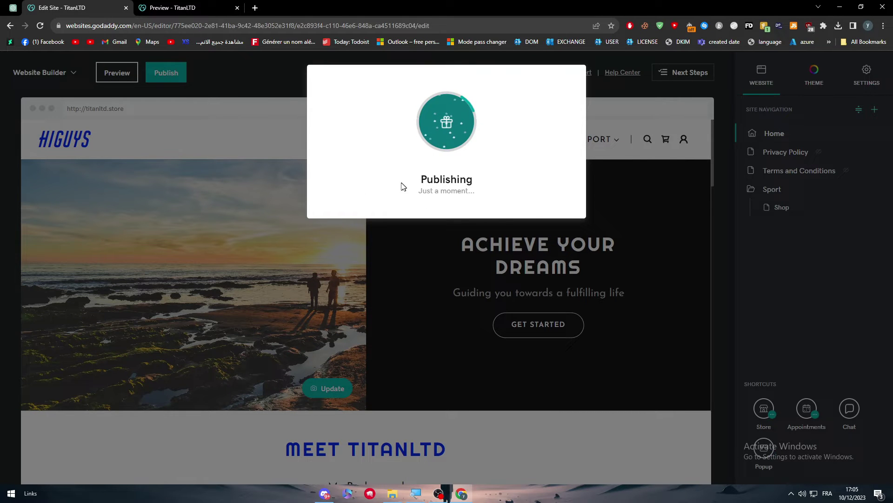
pyautogui.click(354, 213)
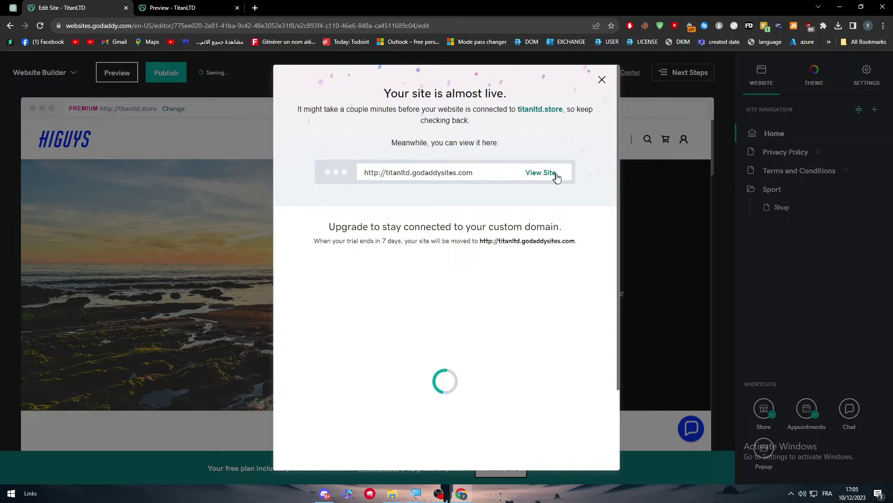
# Open the live site, close the announcement popup, accept cookies, and browse the home page.
pyautogui.click(556, 175)
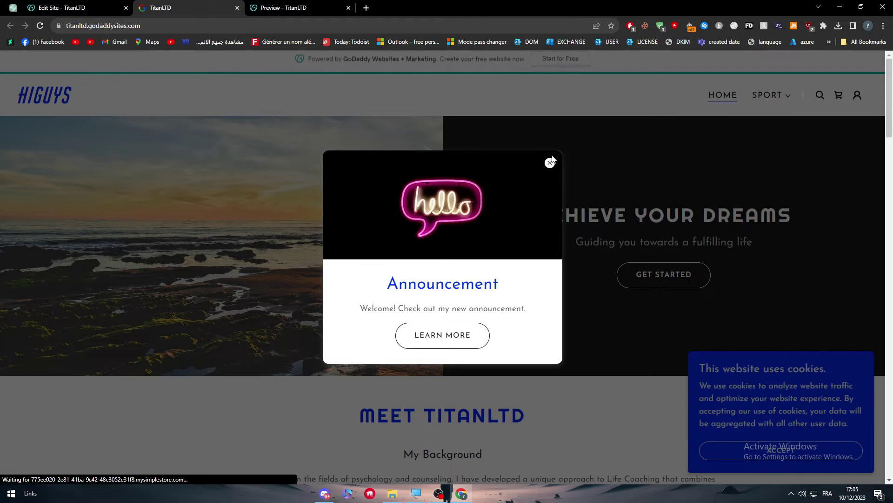
pyautogui.click(550, 163)
pyautogui.scroll(-15, 325, 210)
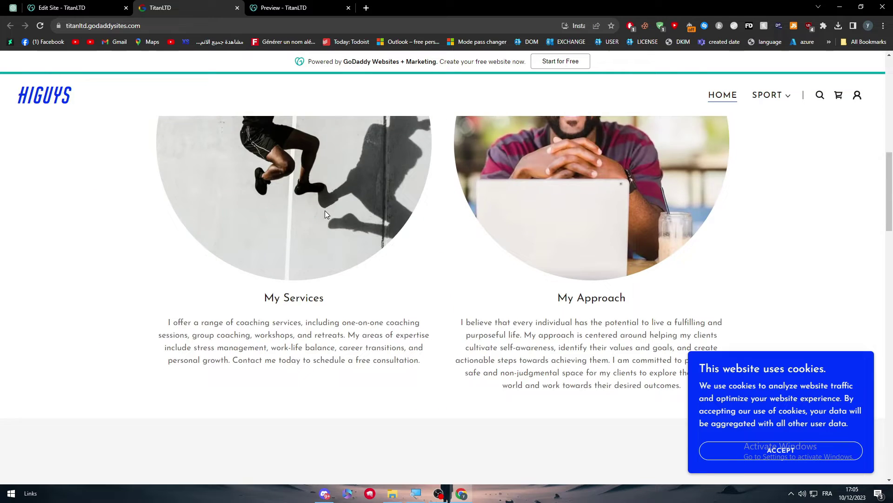
pyautogui.scroll(-10, 458, 297)
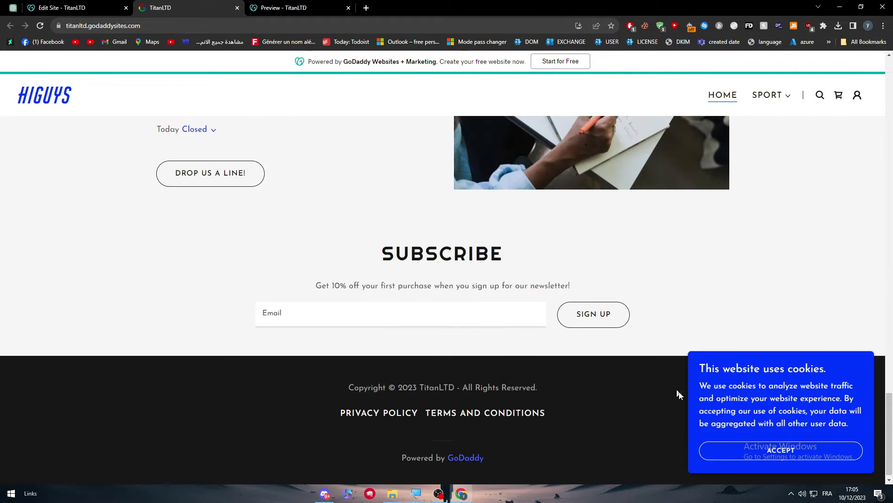
pyautogui.click(722, 451)
pyautogui.scroll(20, 528, 412)
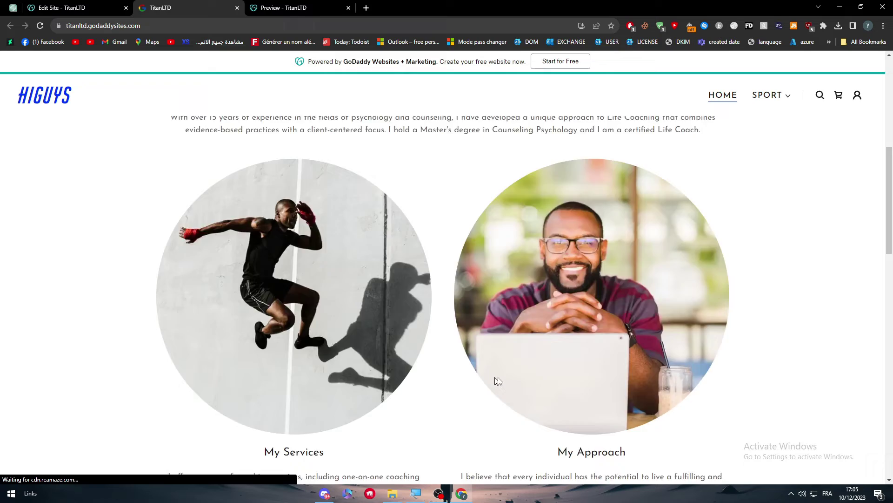
pyautogui.scroll(-5, 414, 302)
pyautogui.scroll(-5, 413, 310)
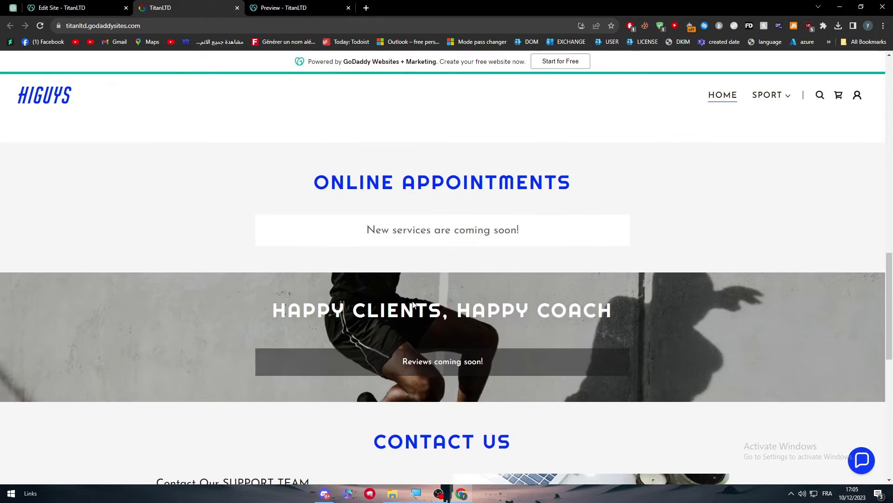
pyautogui.moveTo(462, 223); pyautogui.dragTo(568, 243)
pyautogui.click(568, 243)
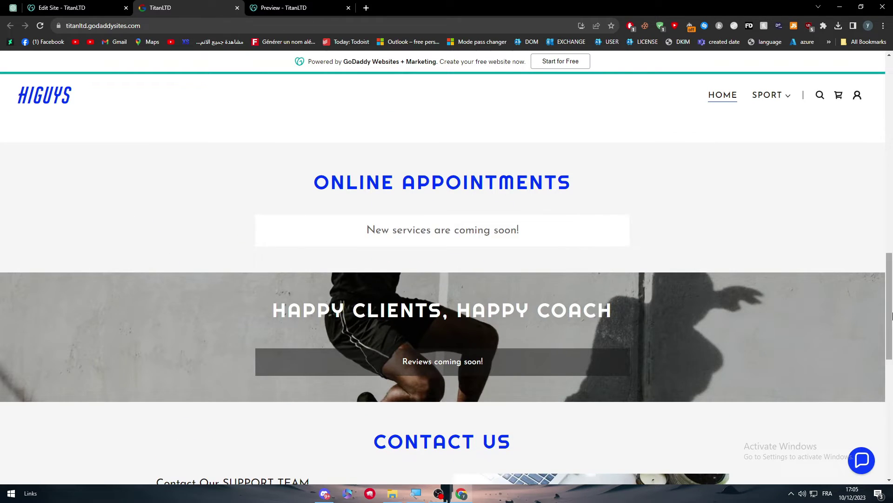
pyautogui.moveTo(889, 293); pyautogui.dragTo(892, 98)
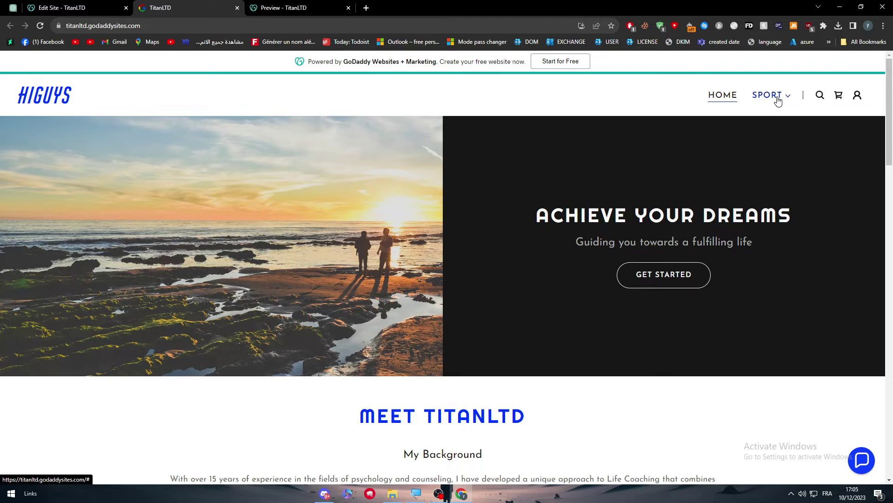
# View the Shop page under Sport, which lists the Iphone X at $1,000.00.
pyautogui.click(778, 101)
pyautogui.click(771, 122)
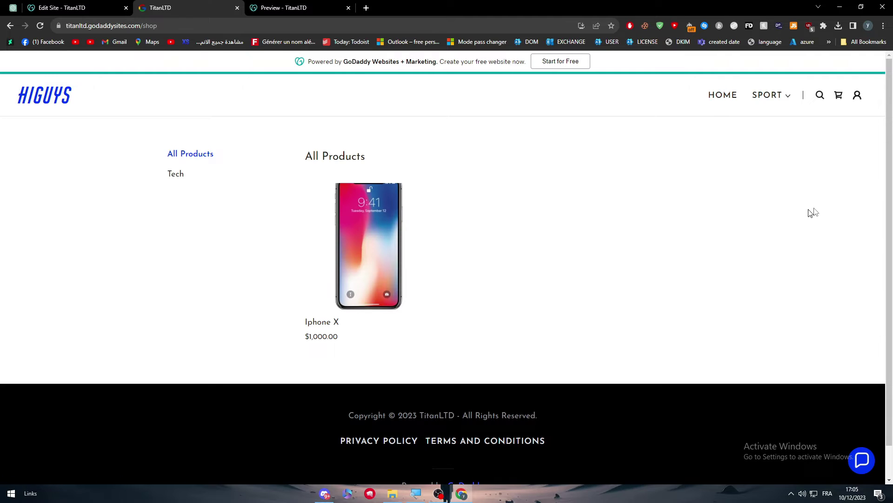
pyautogui.click(861, 96)
pyautogui.click(566, 195)
# Return to the home page and scroll through it.
pyautogui.click(723, 95)
pyautogui.scroll(-2, 620, 251)
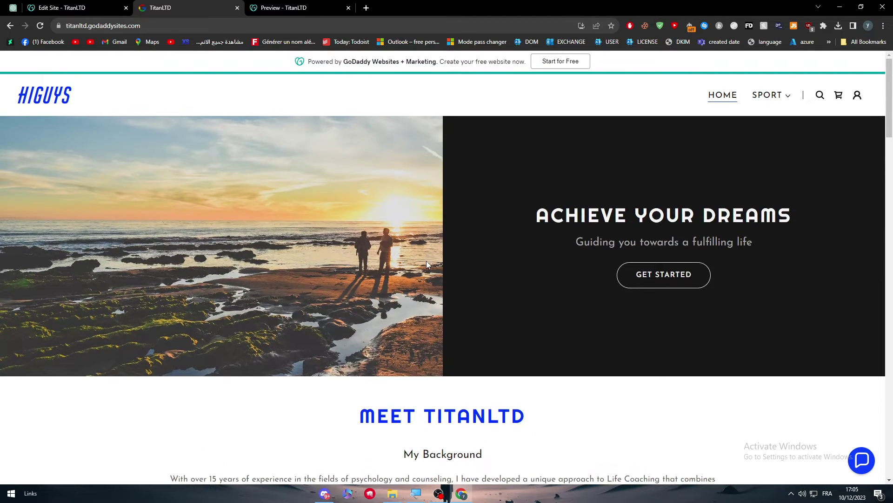
pyautogui.scroll(-15, 451, 274)
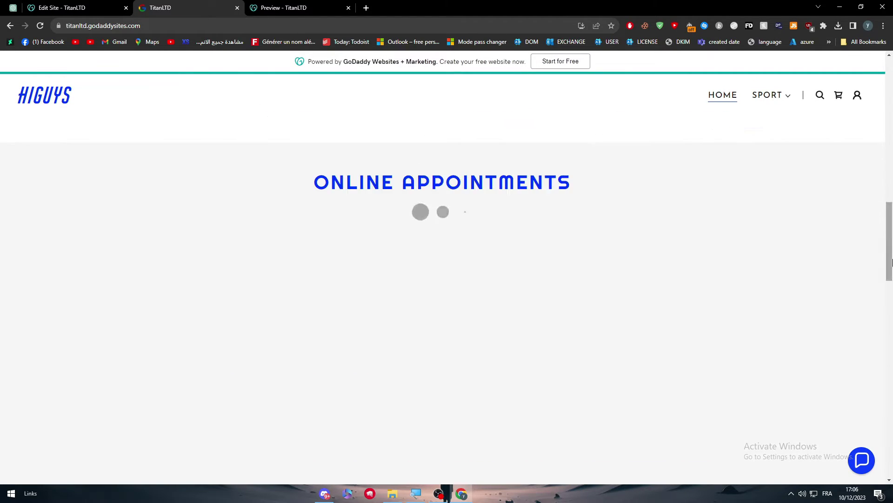
pyautogui.moveTo(891, 263); pyautogui.dragTo(890, 442)
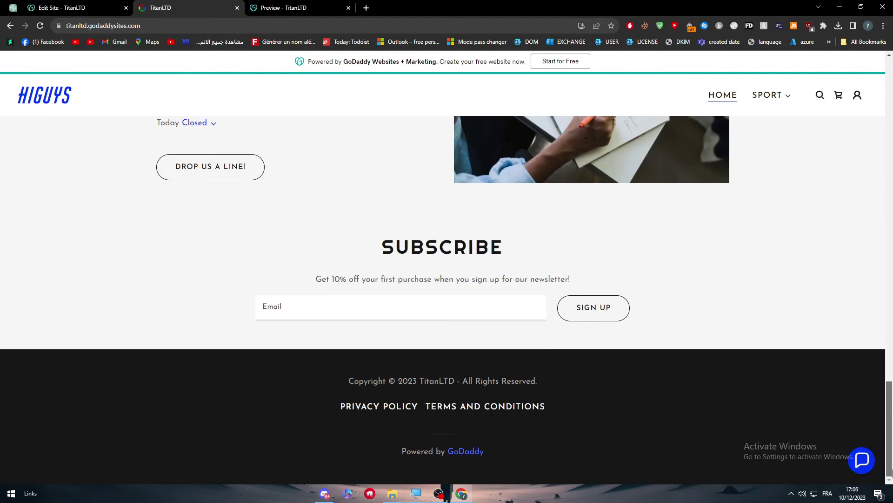
pyautogui.scroll(20, 538, 357)
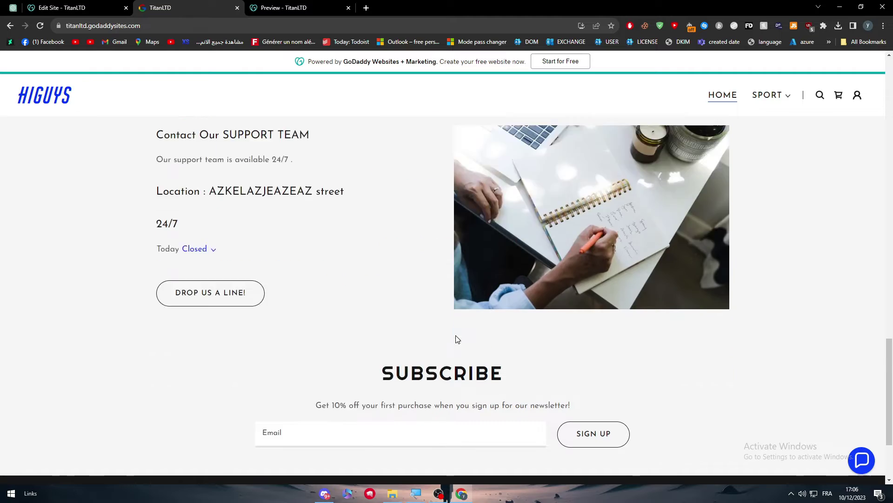
pyautogui.scroll(1, 414, 365)
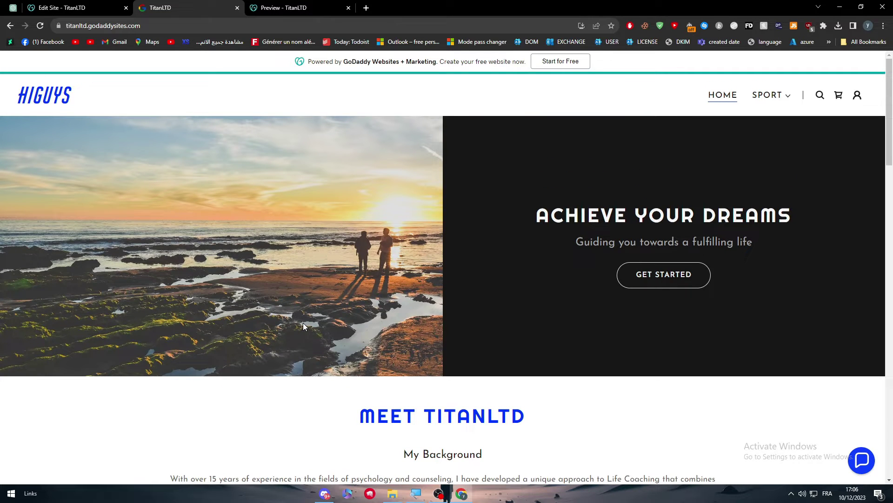
# Dismiss the publish dialog, go back to the dashboard, and reopen TitanLTD with Edit Website.
pyautogui.click(94, 6)
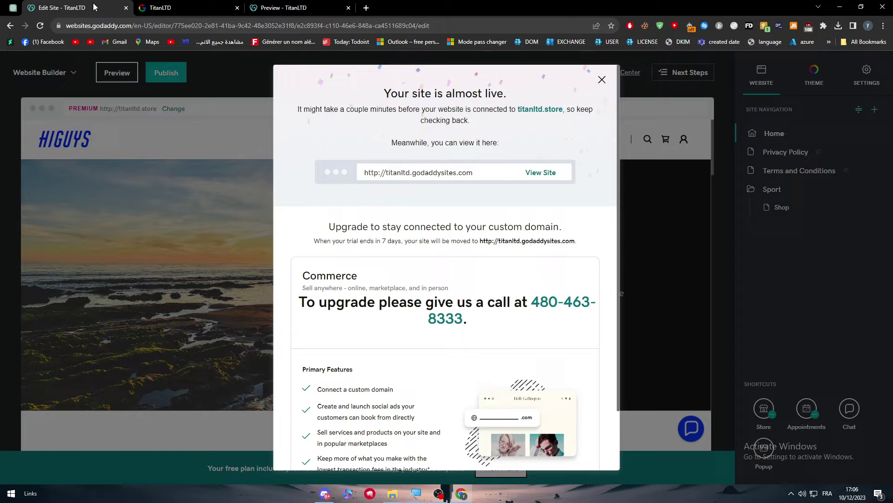
pyautogui.click(602, 80)
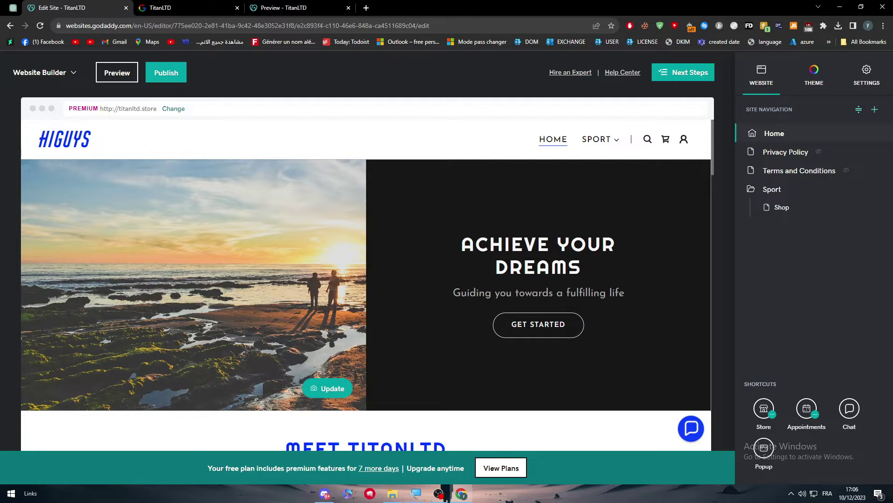
pyautogui.click(10, 26)
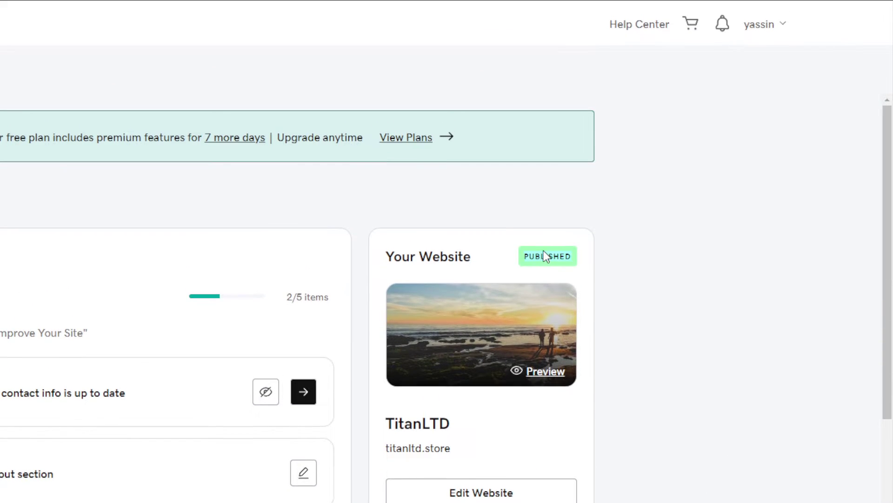
pyautogui.click(502, 336)
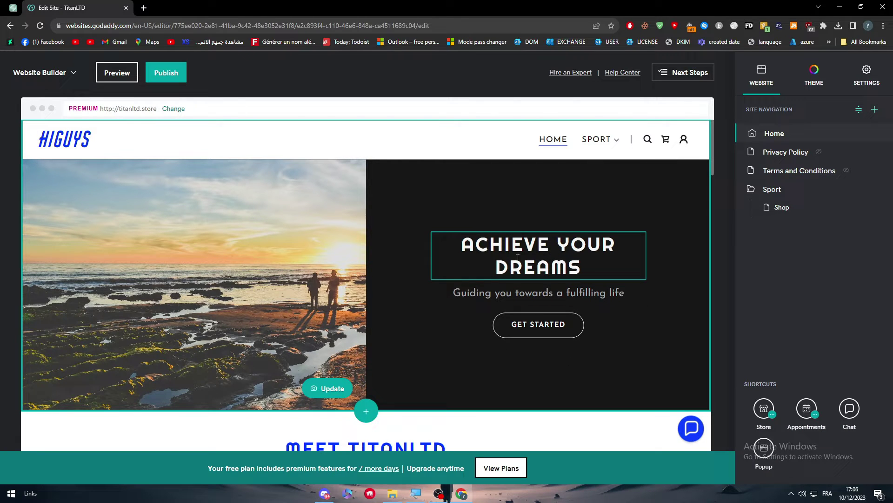
# Retype the ACHIEVE YOUR DREAMS headline as 'HELLO GUYS' and Save & Publish the site.
pyautogui.click(539, 255)
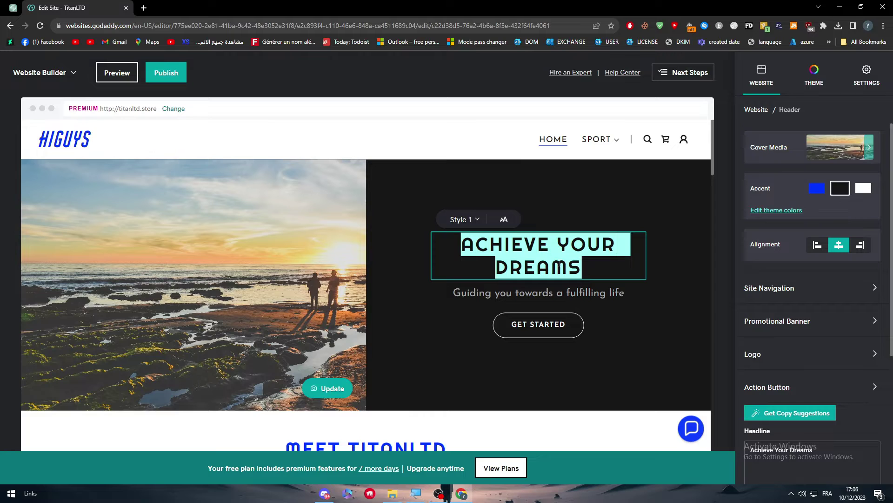
pyautogui.write('HELLO GUY')
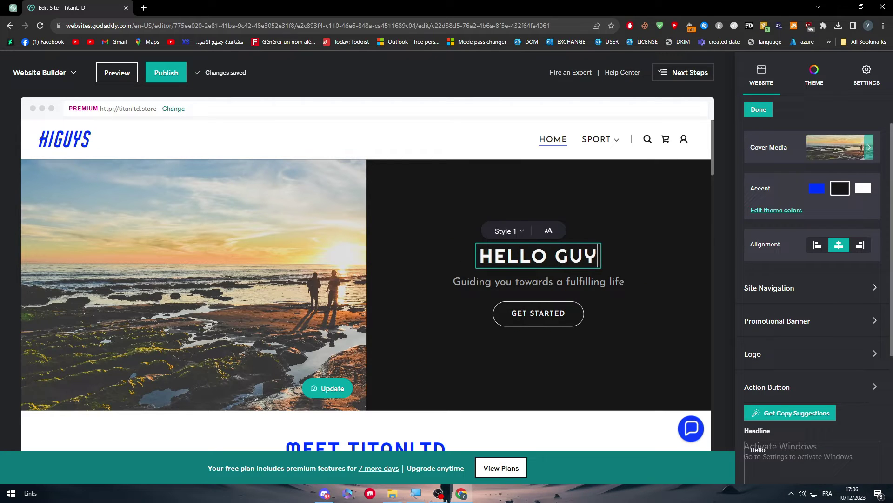
pyautogui.write('S')
pyautogui.click(759, 109)
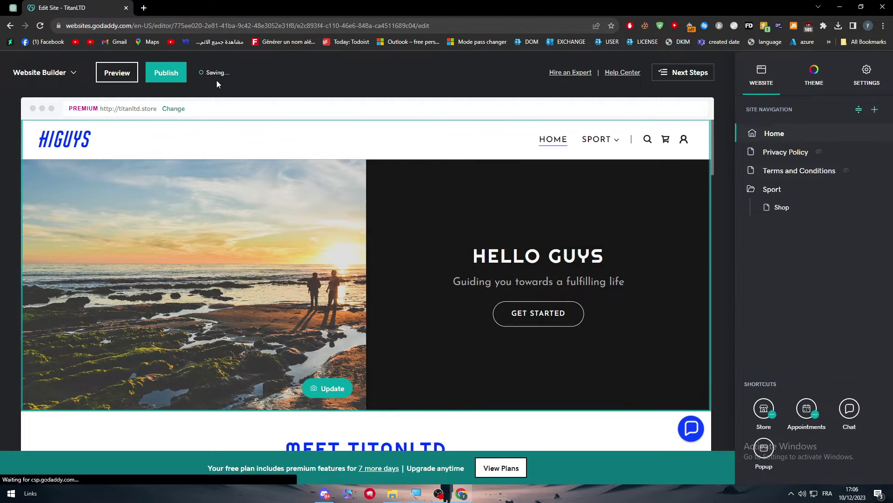
pyautogui.click(149, 74)
pyautogui.click(342, 216)
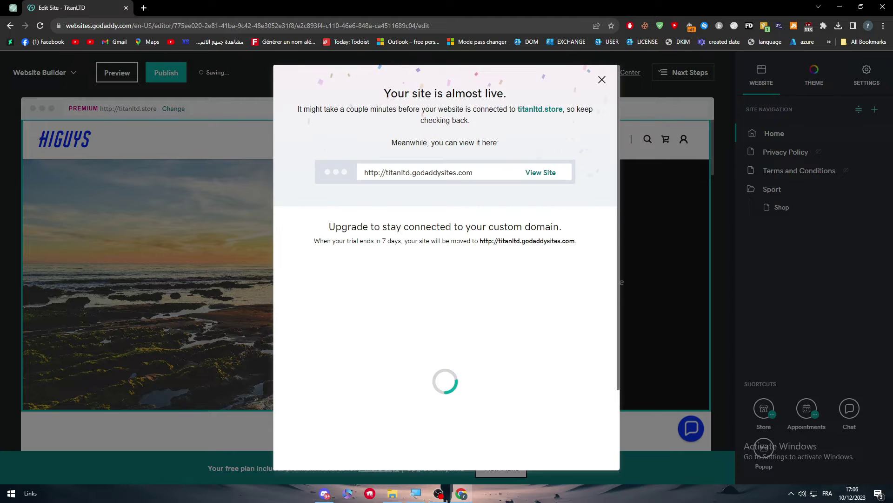
pyautogui.click(545, 173)
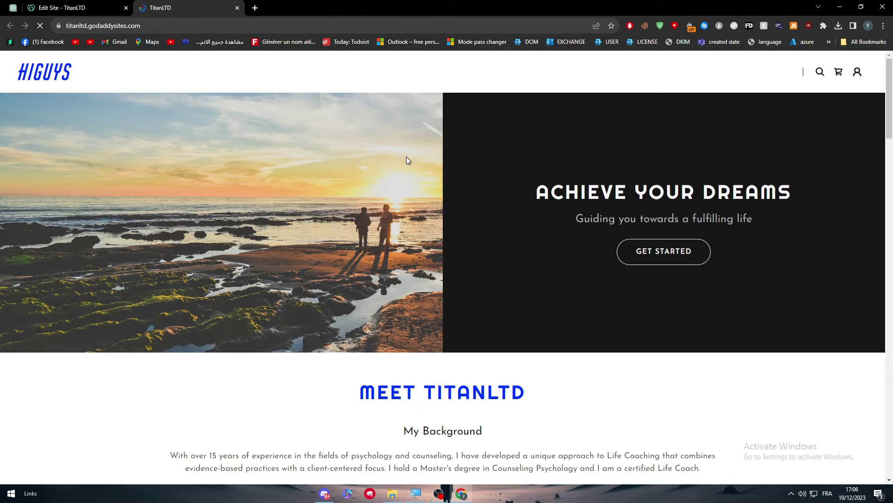
pyautogui.click(74, 7)
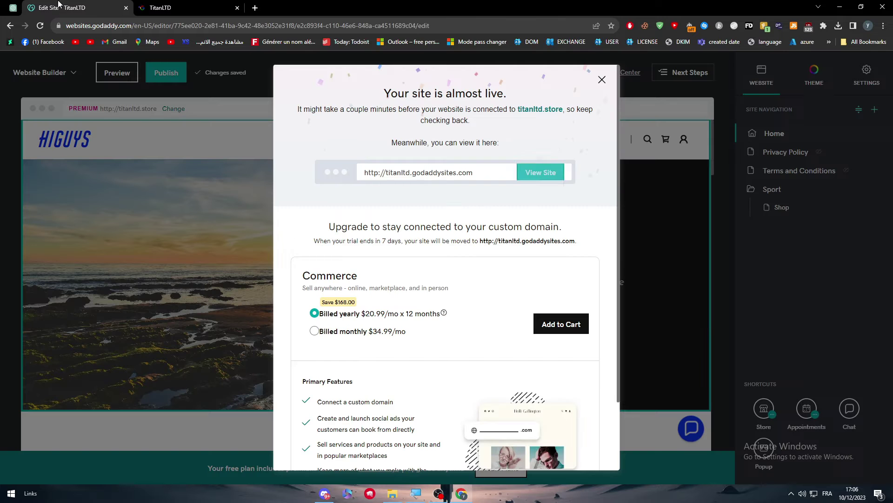
pyautogui.moveTo(308, 109); pyautogui.dragTo(469, 120)
pyautogui.click(401, 121)
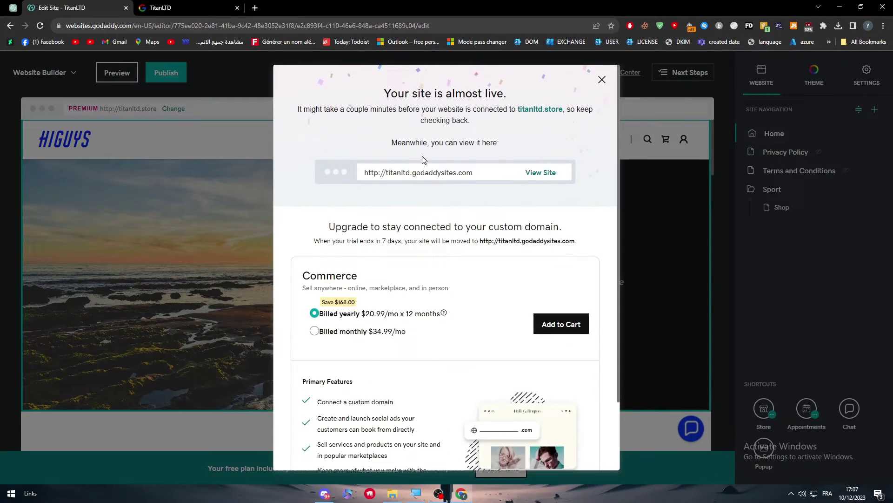
pyautogui.click(714, 119)
pyautogui.click(594, 263)
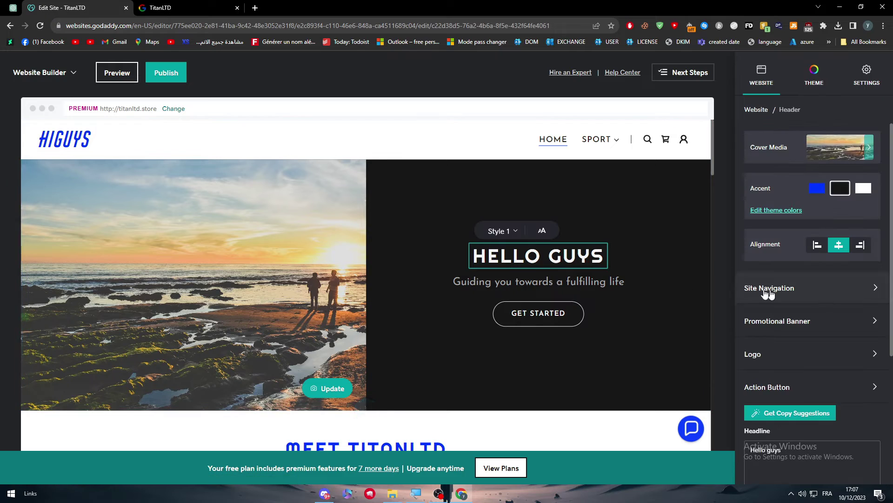
pyautogui.tripleClick(557, 260)
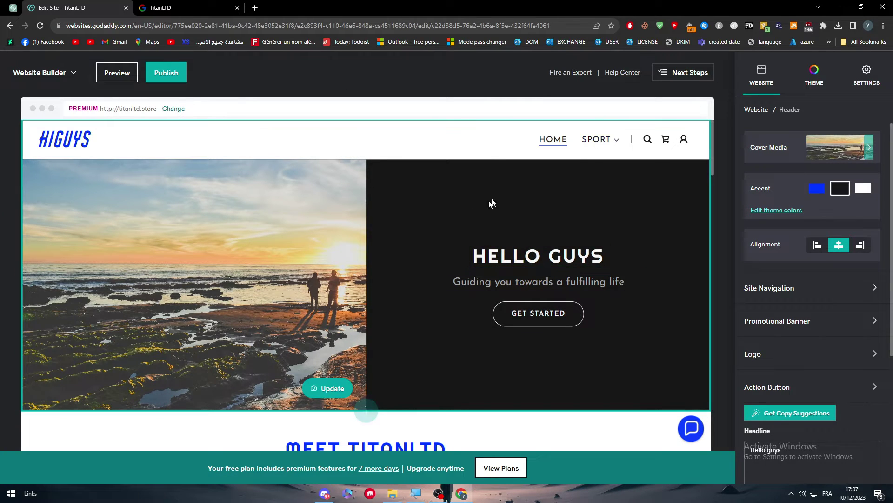
pyautogui.click(188, 8)
pyautogui.click(39, 26)
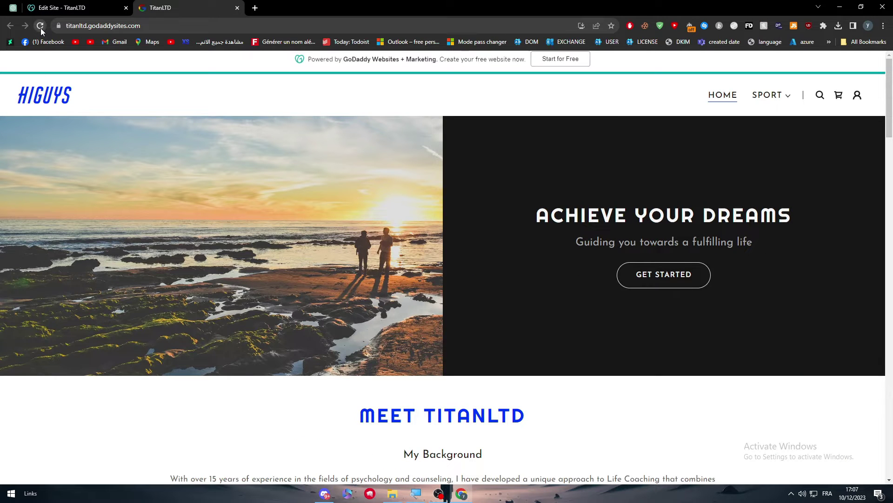
pyautogui.click(74, 8)
pyautogui.scroll(-5, 363, 335)
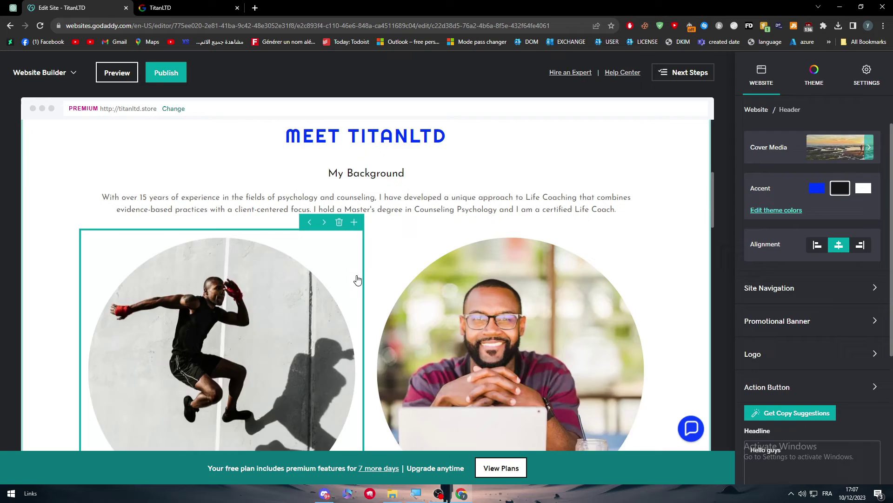
pyautogui.scroll(5, 355, 277)
pyautogui.click(188, 8)
pyautogui.scroll(-5, 450, 316)
pyautogui.scroll(4, 450, 316)
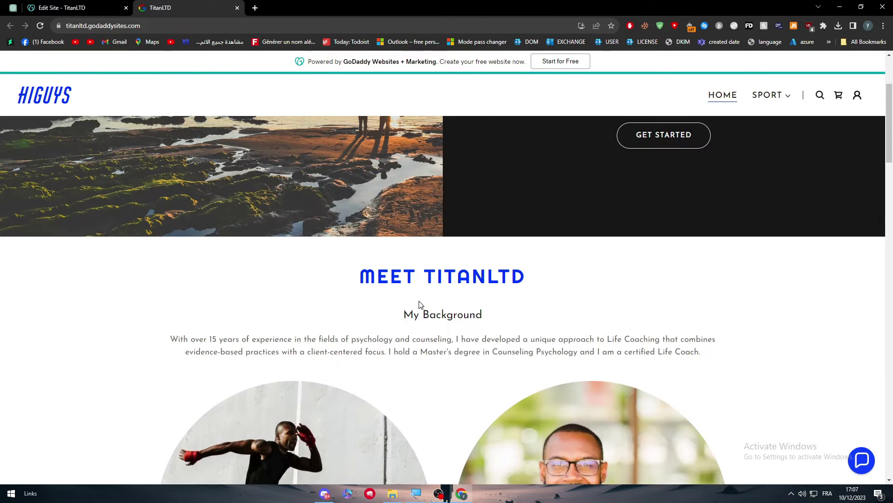
pyautogui.click(93, 8)
pyautogui.scroll(3, 161, 234)
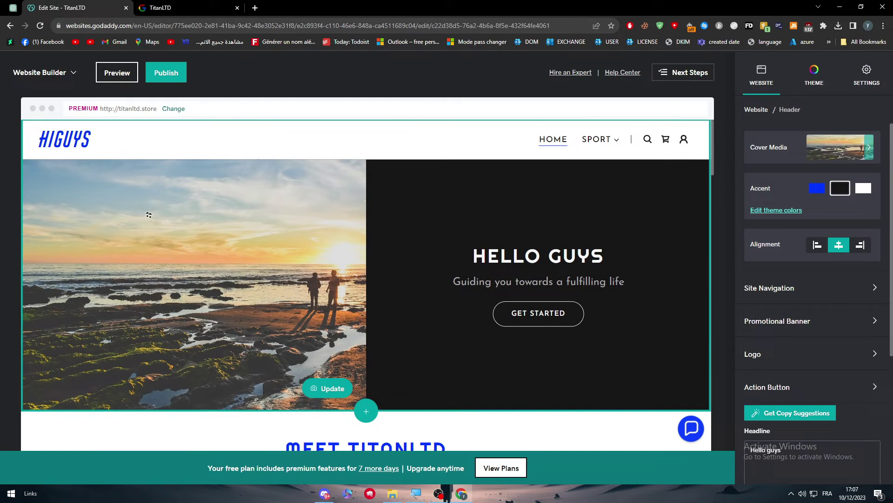
# Rename the HIGUYS text logo to 'hello' and retype the hero subtitle as 'MAKE SURE TO LIKE'.
pyautogui.click(65, 138)
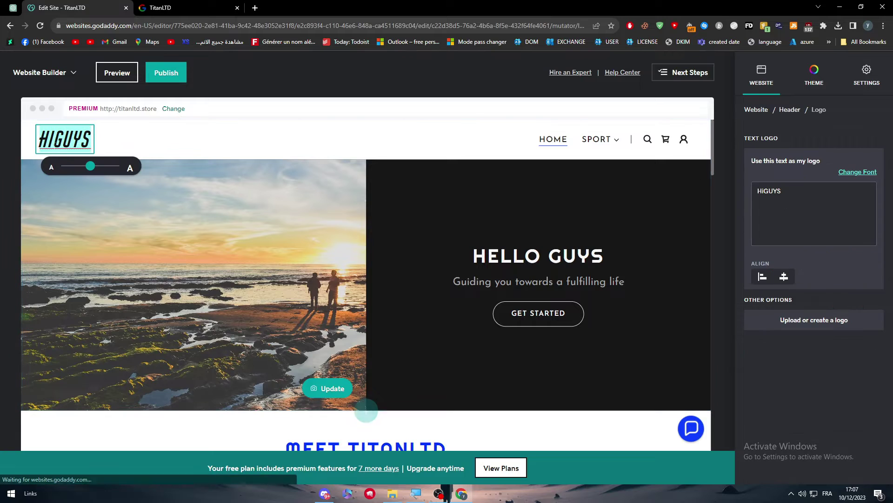
pyautogui.click(809, 191)
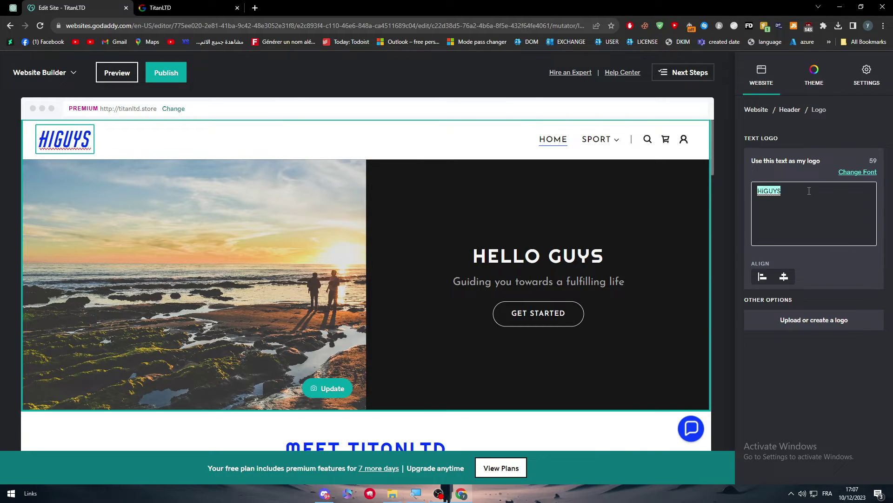
pyautogui.write('hello')
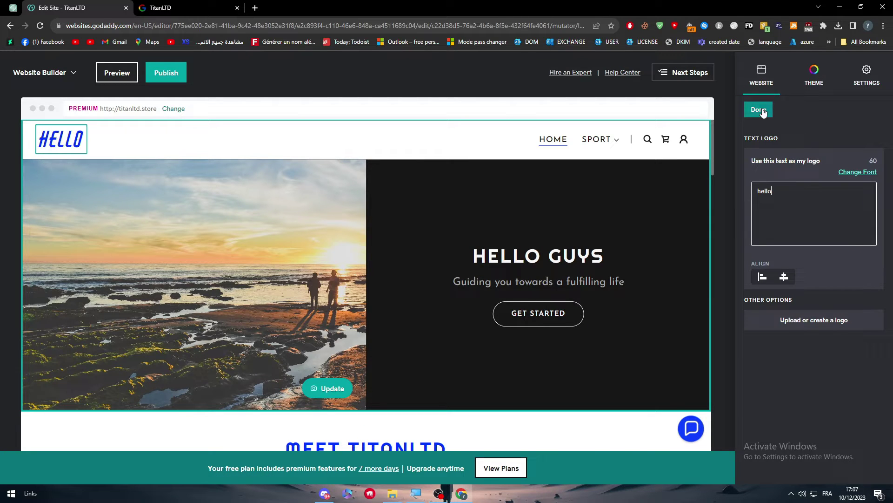
pyautogui.press('Escape')
pyautogui.tripleClick(534, 282)
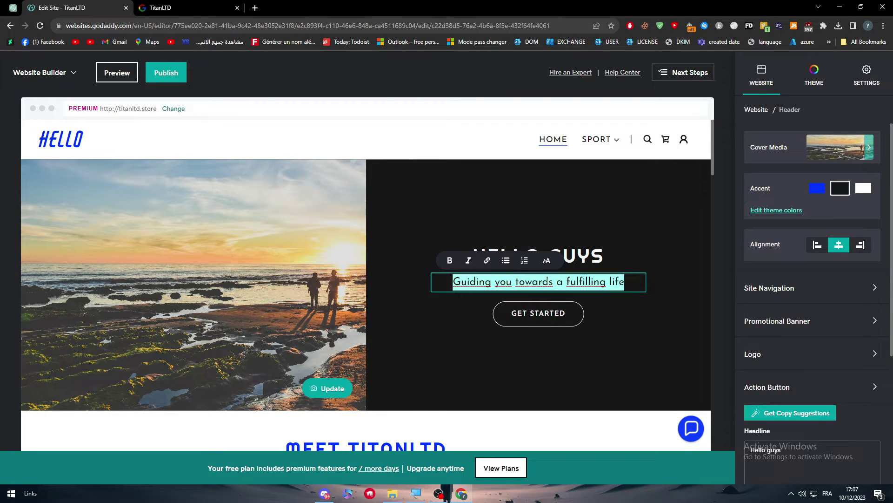
pyautogui.write('MAKE SURE TO LIKE')
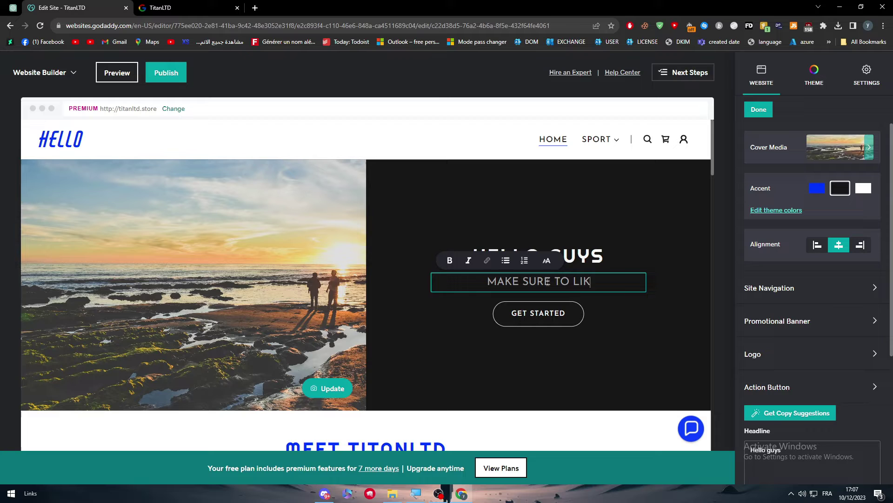
# Save the subtitle edit and Save & Publish the site to titanltd.store.
pyautogui.click(764, 112)
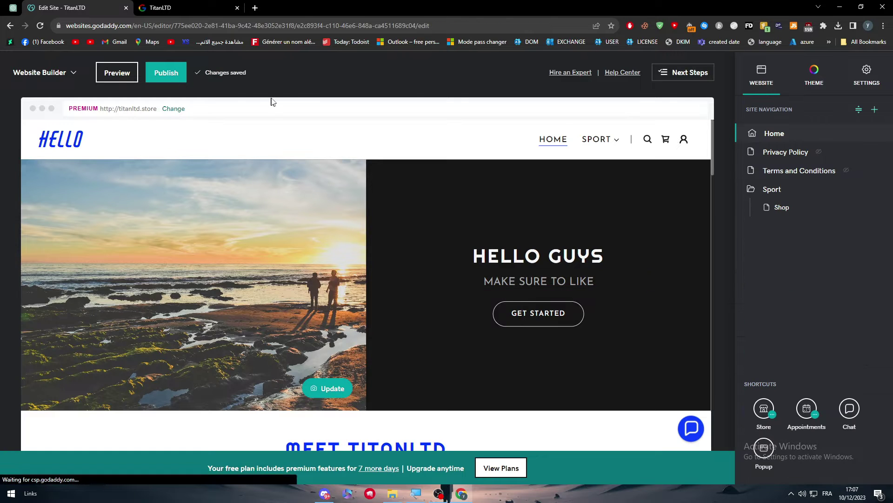
pyautogui.click(165, 74)
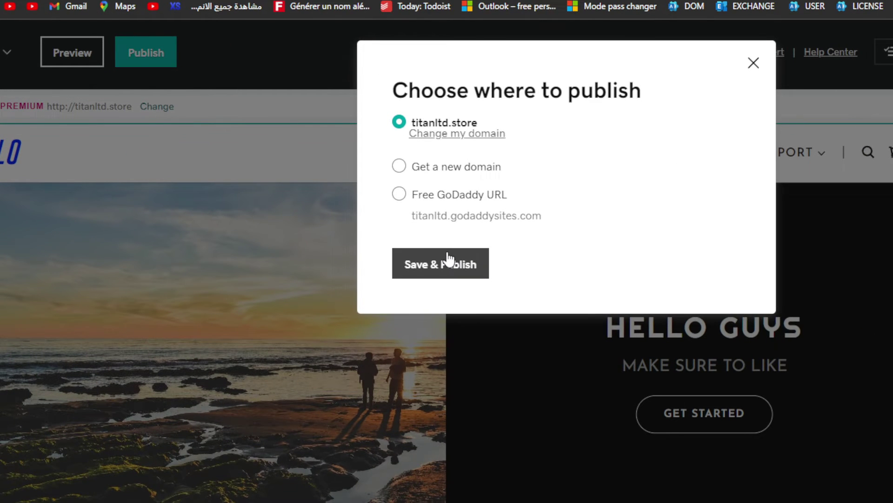
pyautogui.click(447, 258)
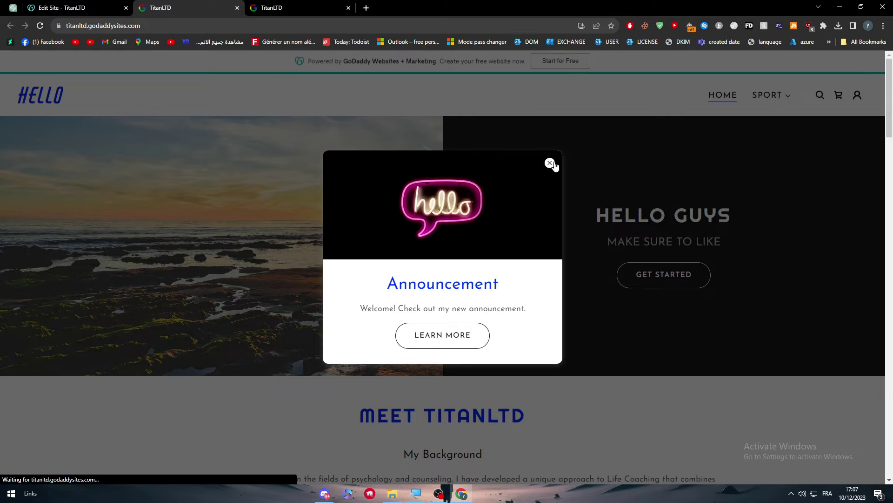
# Close the announcement, select the live HELLO GUYS heading and subtitle, then return to the editor.
pyautogui.click(550, 164)
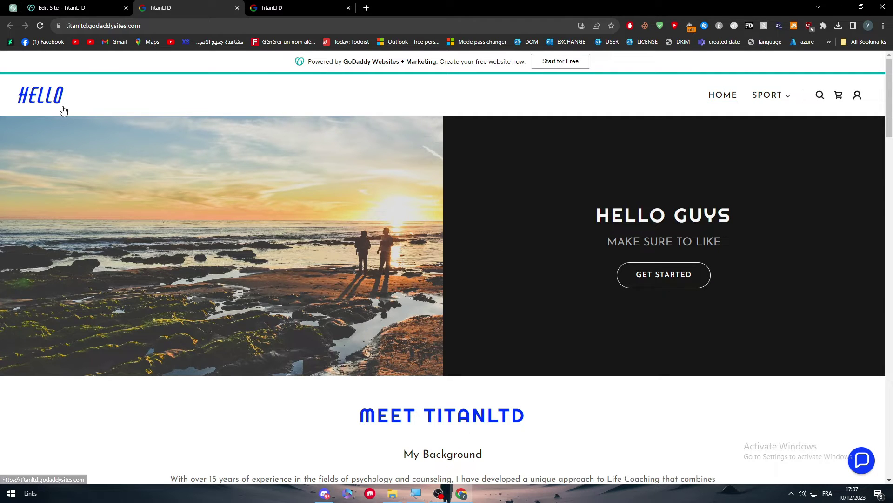
pyautogui.tripleClick(624, 217)
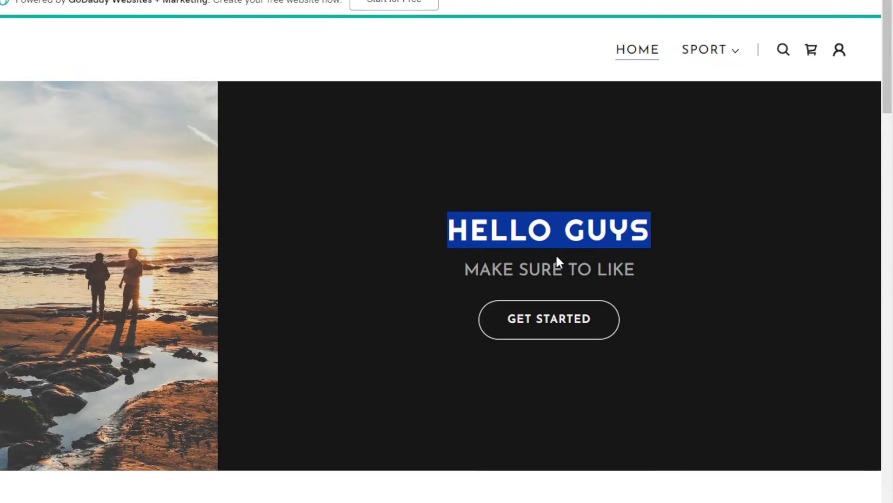
pyautogui.tripleClick(670, 237)
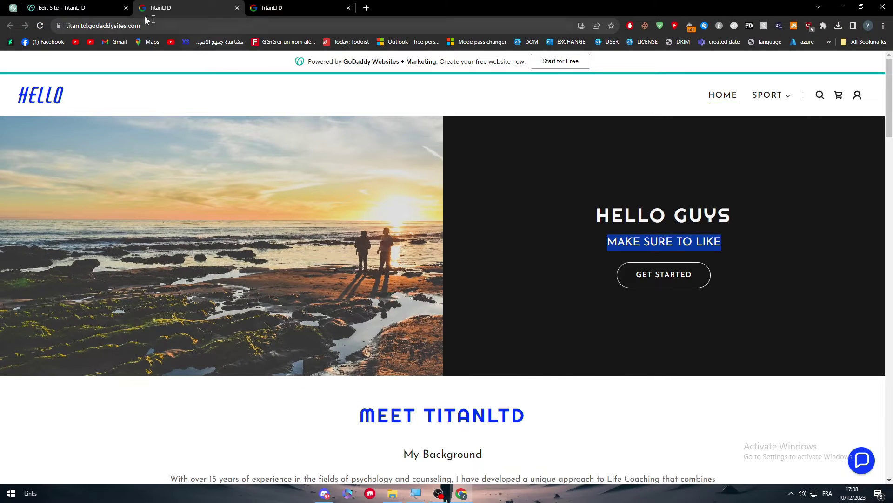
pyautogui.hotkey('ctrl', 'shift', 'Tab')
pyautogui.click(602, 78)
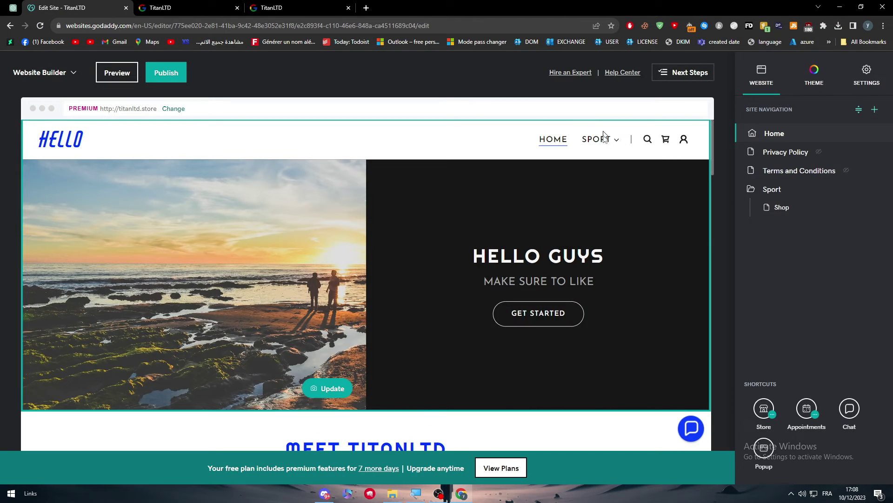
# Relabel the GET STARTED button as 'Subscribe Now'.
pyautogui.click(538, 317)
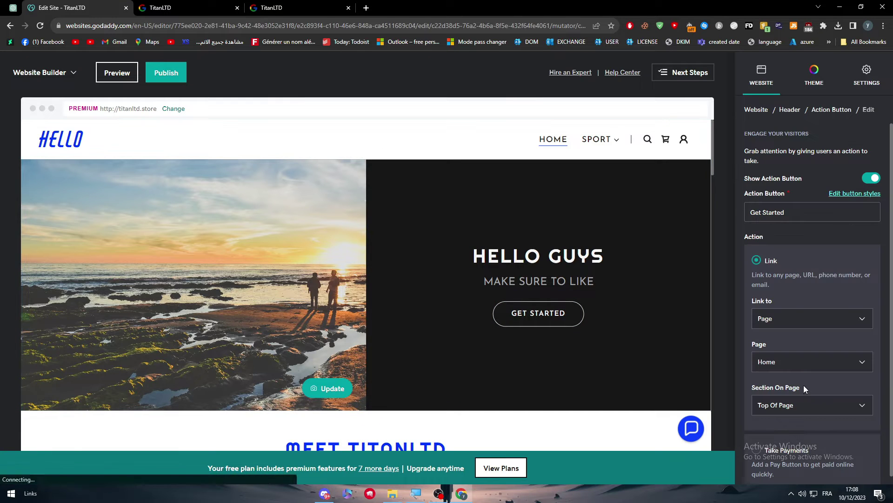
pyautogui.moveTo(786, 212); pyautogui.dragTo(480, 213)
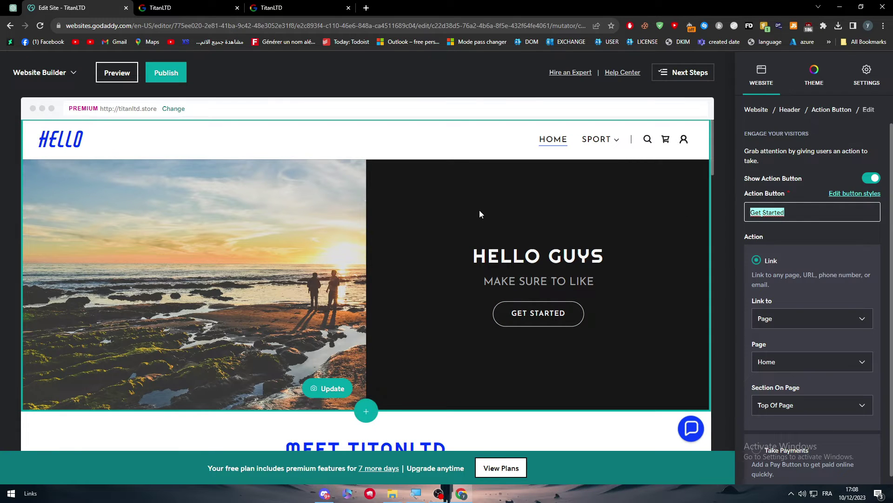
pyautogui.write('sUBS')
pyautogui.press('BackSpace')
pyautogui.press('BackSpace')
pyautogui.press('BackSpace')
pyautogui.press('BackSpace')
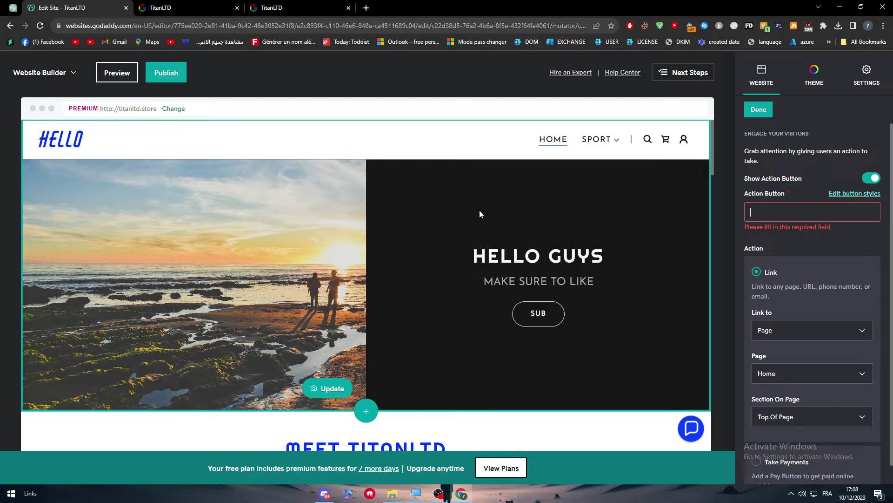
pyautogui.write('Subscribe')
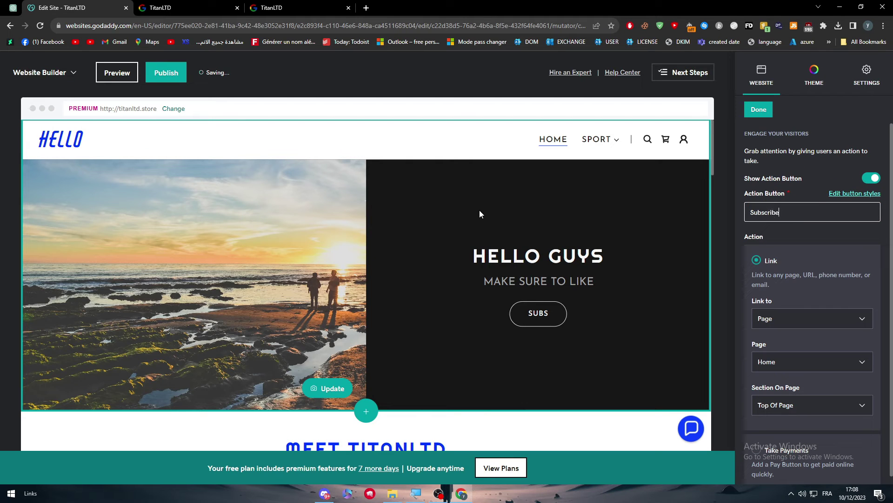
pyautogui.write(' Now')
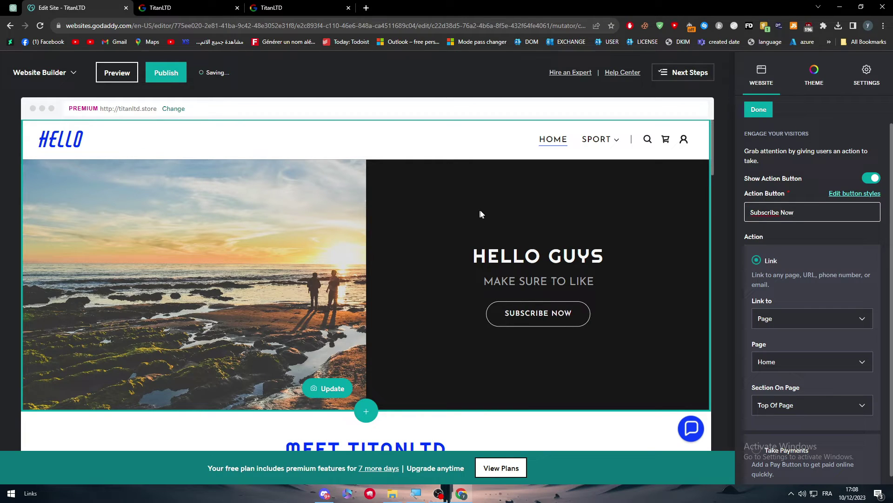
pyautogui.click(850, 319)
pyautogui.click(835, 354)
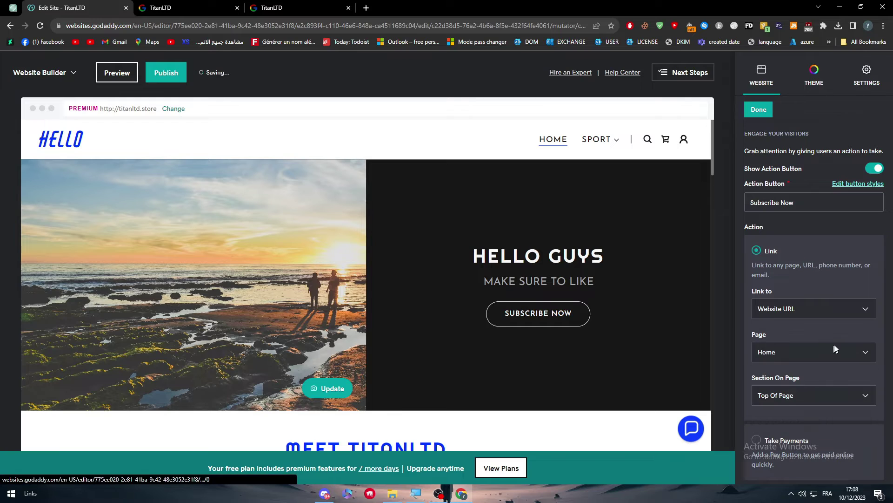
pyautogui.click(790, 354)
pyautogui.write('https://youtube.Com')
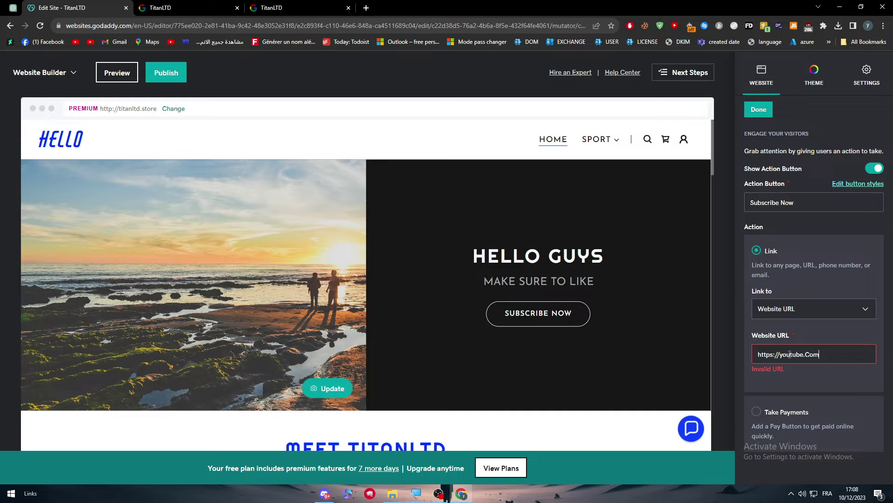
pyautogui.tripleClick(829, 355)
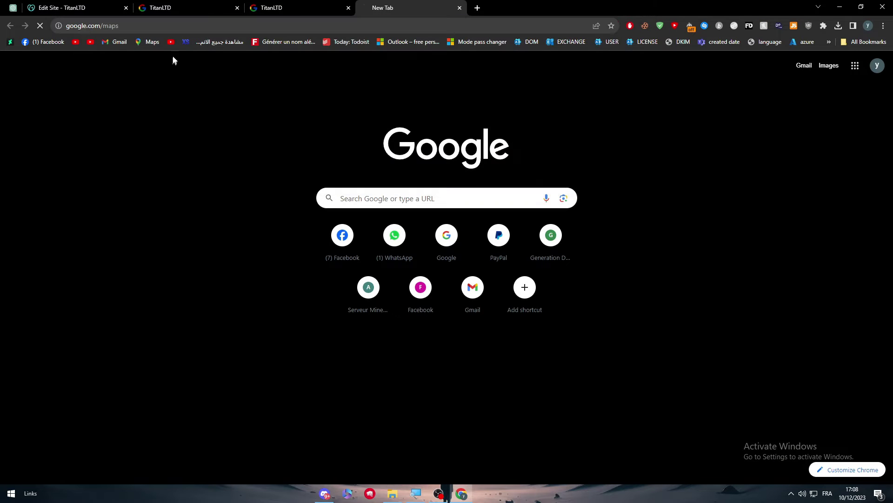
pyautogui.click(111, 4)
pyautogui.click(460, 8)
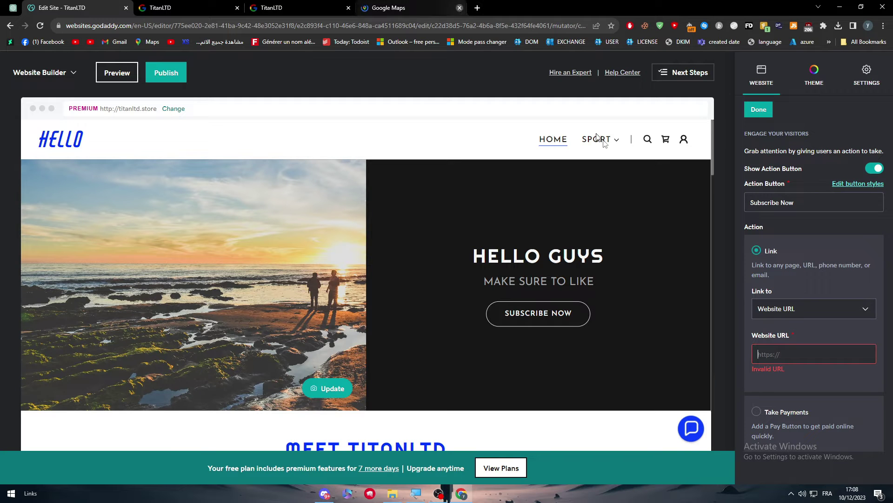
pyautogui.write('https://www.google.com/maps')
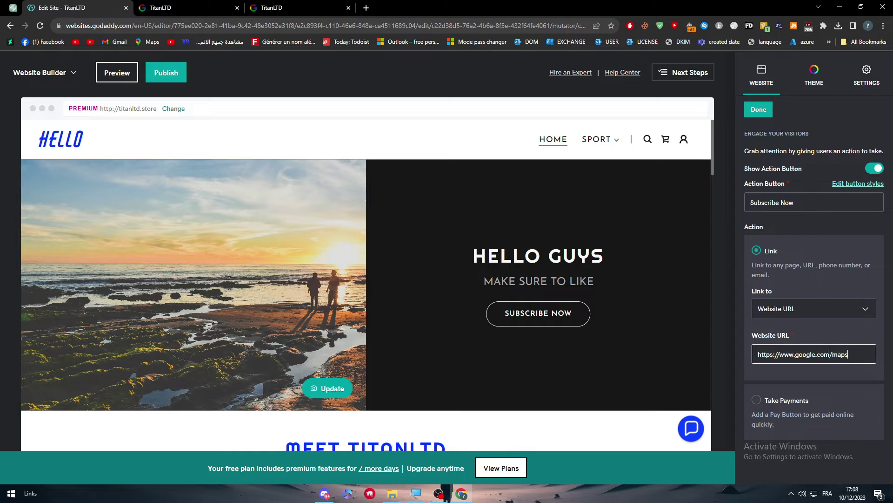
pyautogui.click(791, 369)
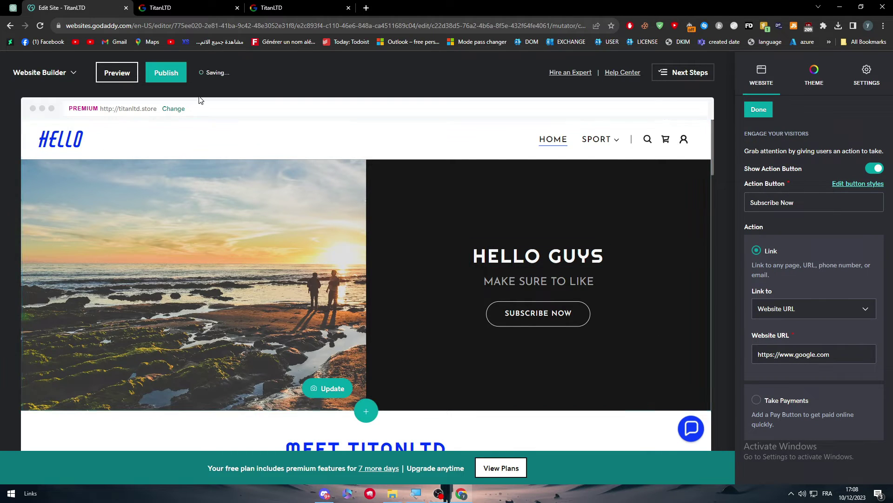
pyautogui.hotkey('ctrl', 'a')
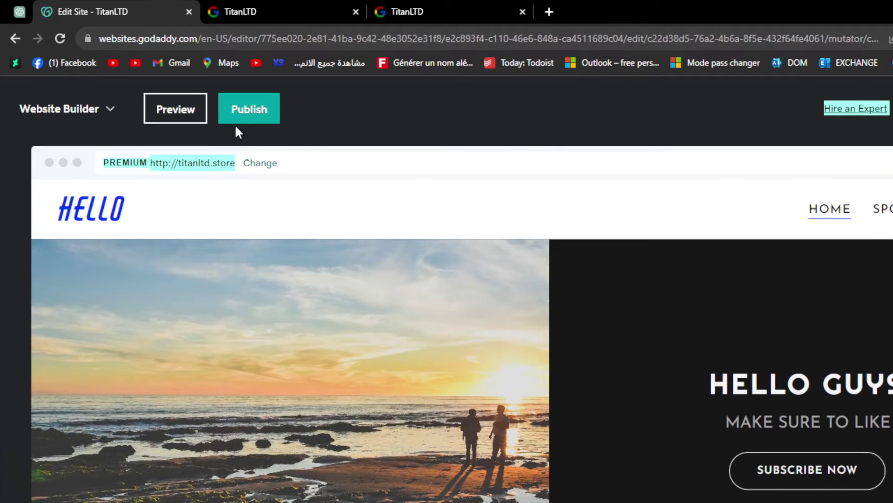
# Save & Publish to titanltd.store, check the live site, then return to the editor.
pyautogui.click(238, 114)
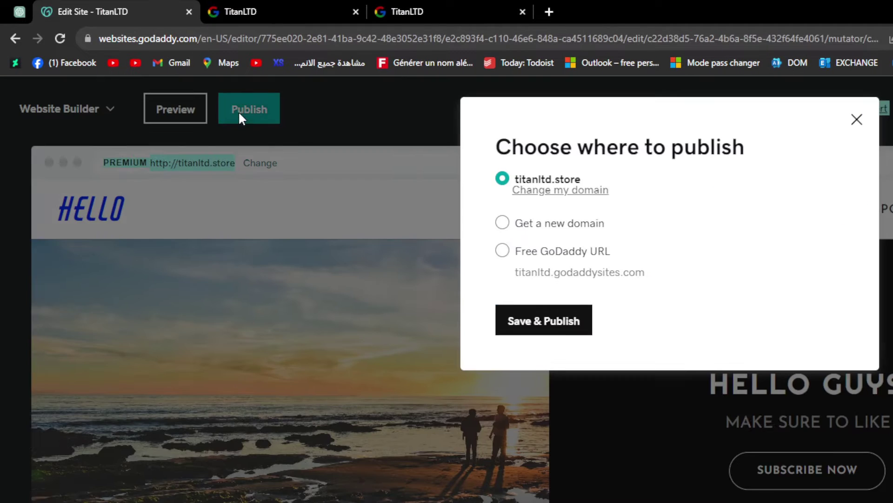
pyautogui.click(570, 319)
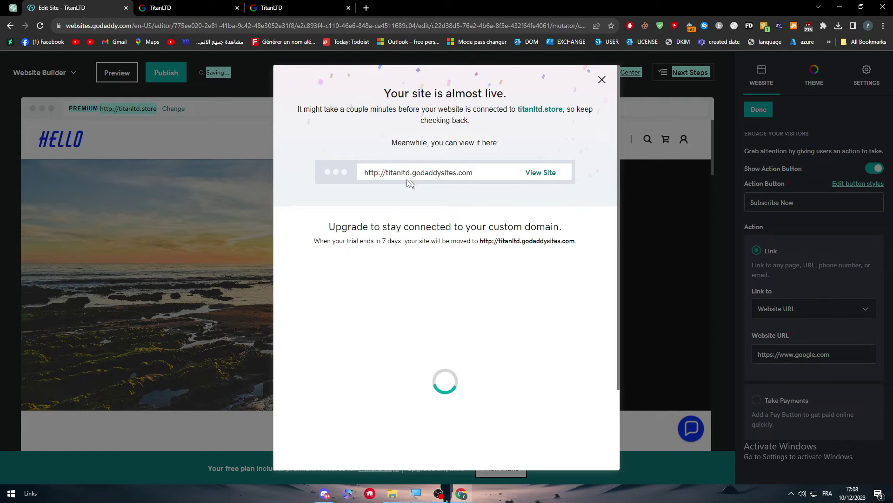
pyautogui.click(602, 80)
pyautogui.click(177, 8)
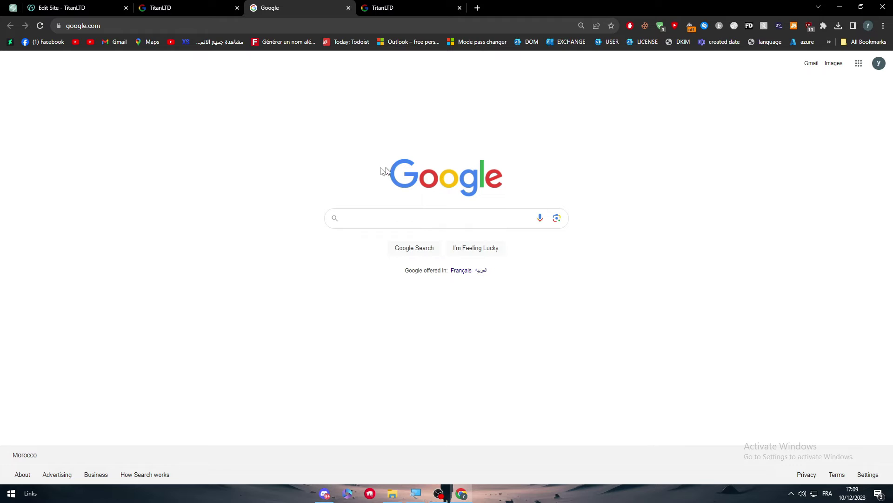
pyautogui.click(160, 8)
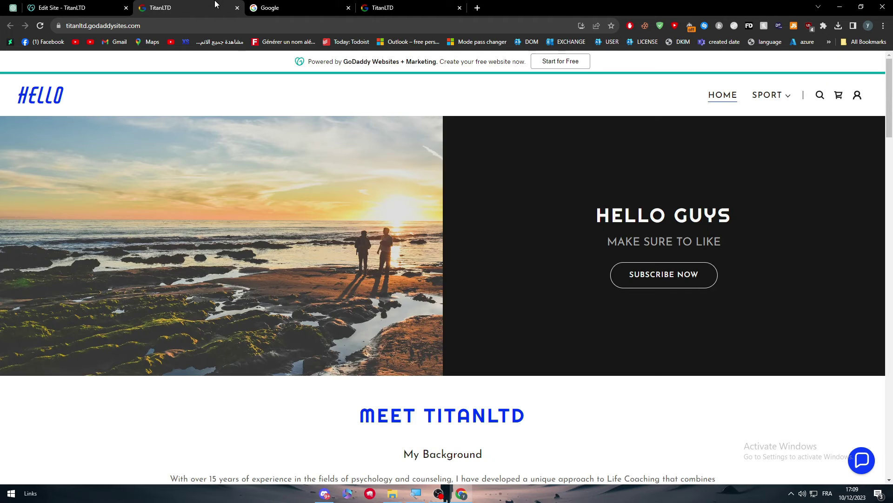
pyautogui.click(66, 7)
pyautogui.click(47, 73)
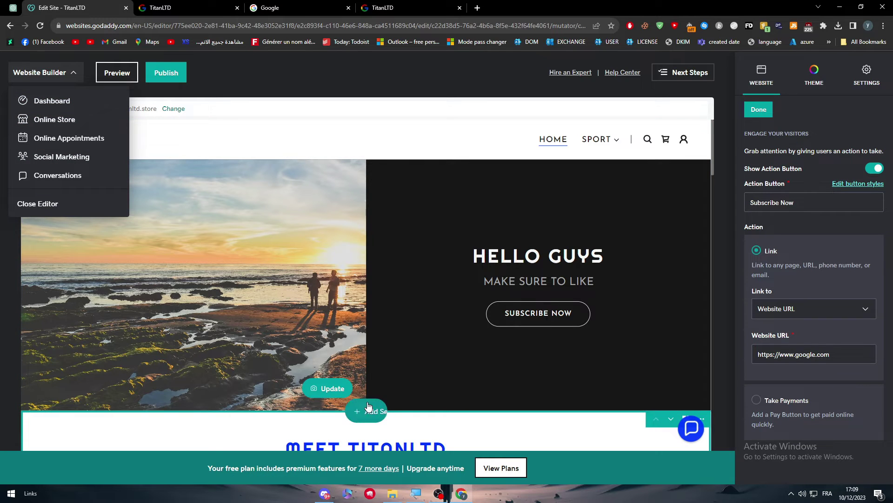
pyautogui.moveTo(371, 421)
pyautogui.scroll(-15, 371, 422)
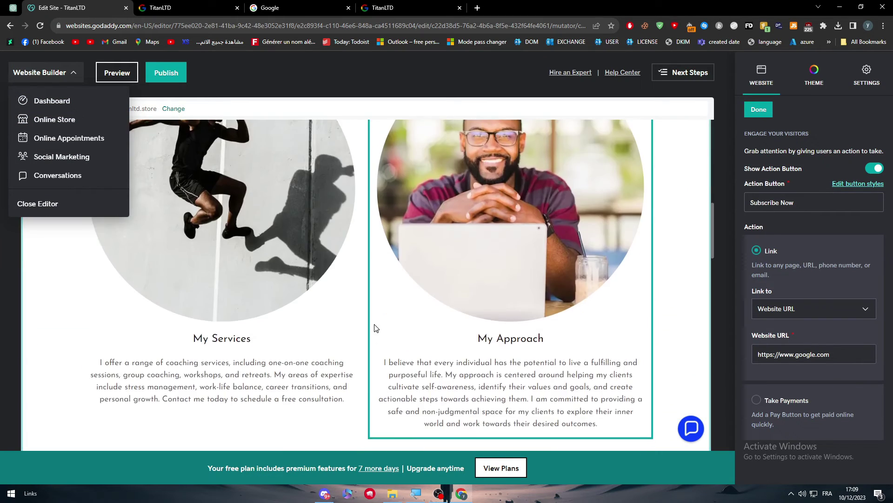
pyautogui.scroll(-7, 371, 324)
pyautogui.scroll(5, 369, 354)
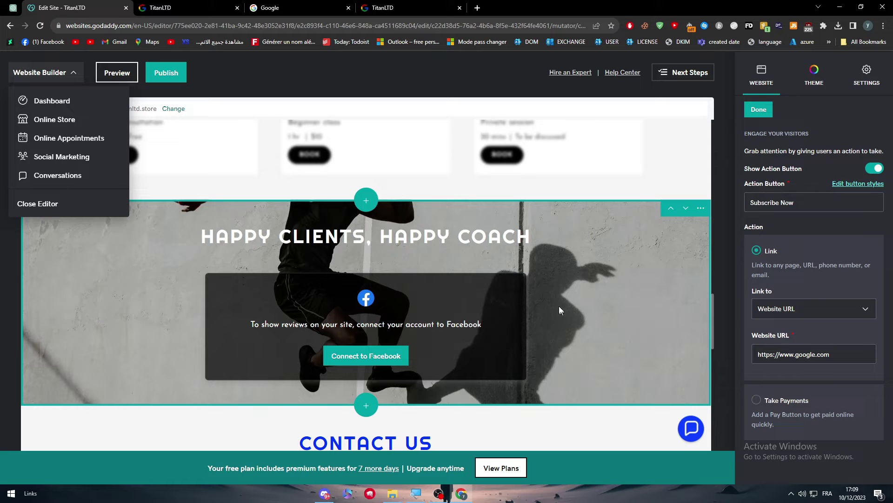
pyautogui.click(223, 9)
pyautogui.scroll(-12, 348, 299)
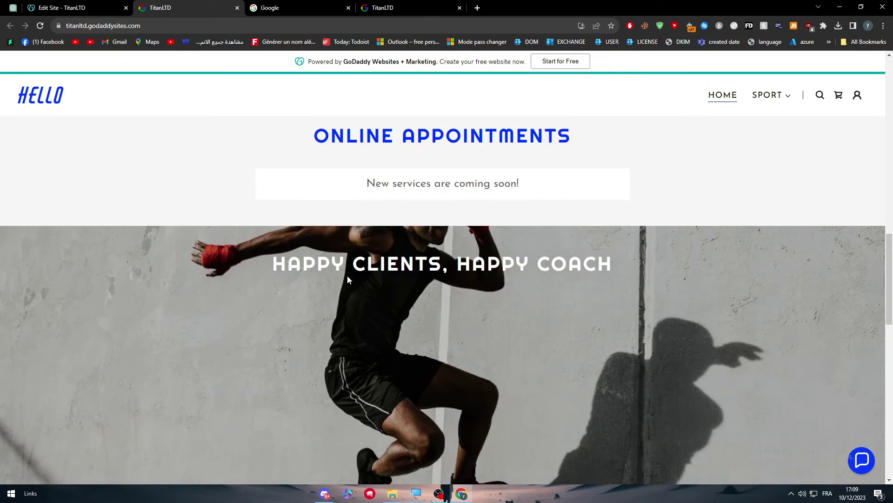
pyautogui.scroll(-4, 347, 279)
pyautogui.scroll(3, 346, 269)
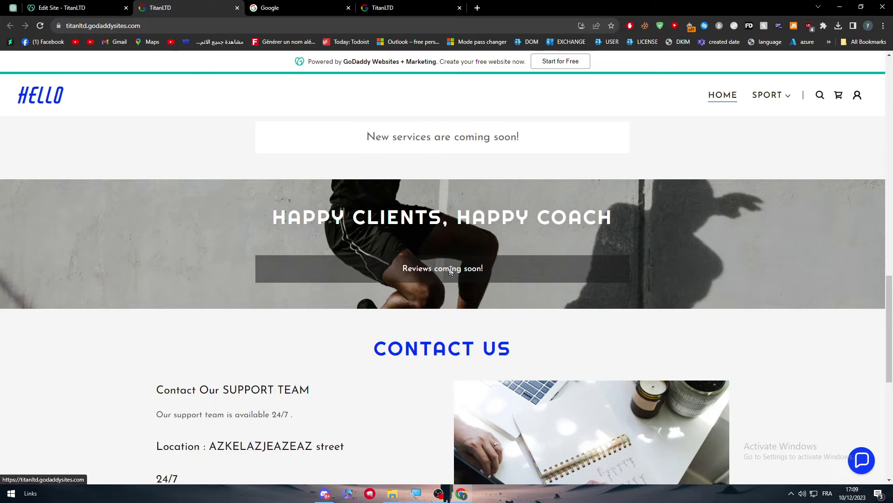
pyautogui.scroll(1, 452, 280)
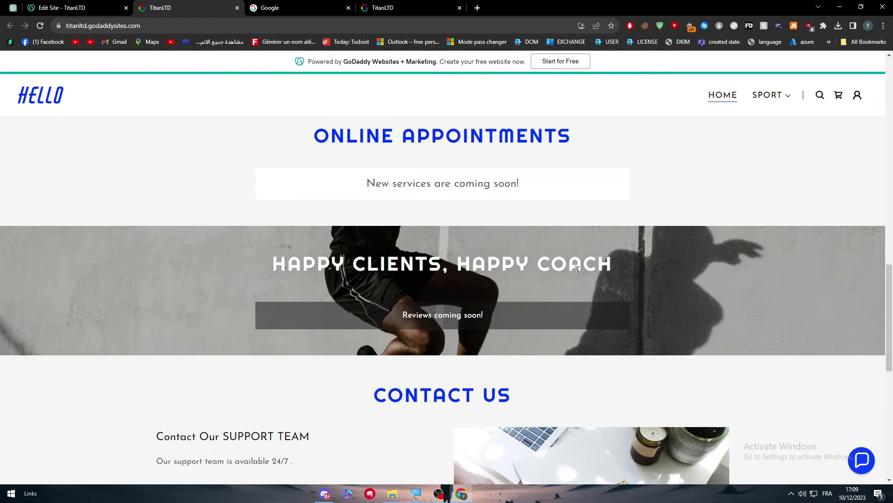
pyautogui.tripleClick(455, 323)
pyautogui.click(84, 8)
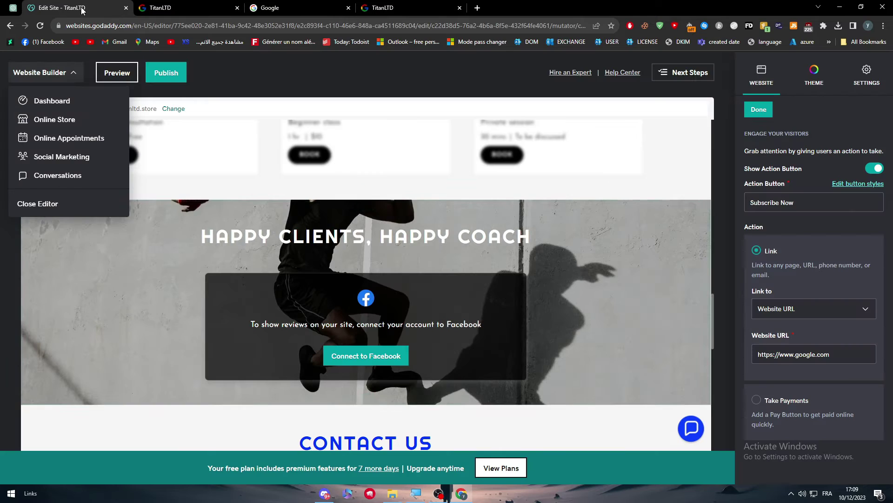
pyautogui.hotkey('ctrl', 'Tab')
pyautogui.scroll(5, 411, 317)
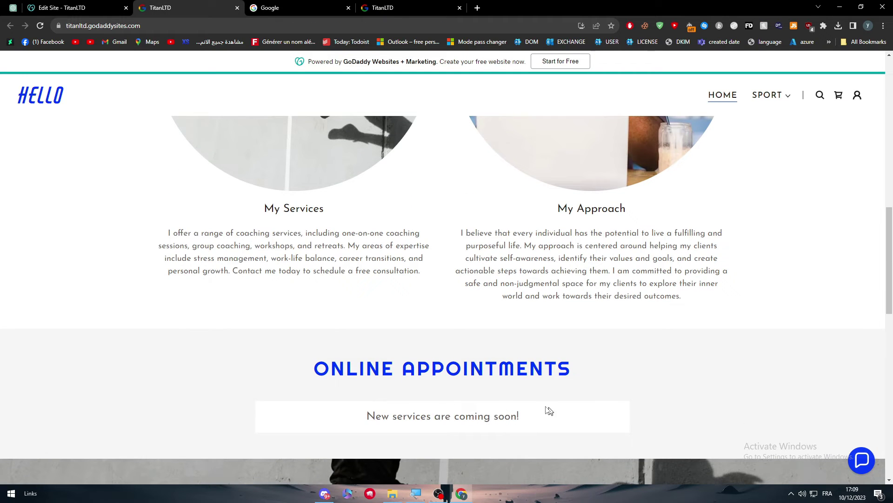
pyautogui.click(132, 6)
pyautogui.scroll(5, 464, 327)
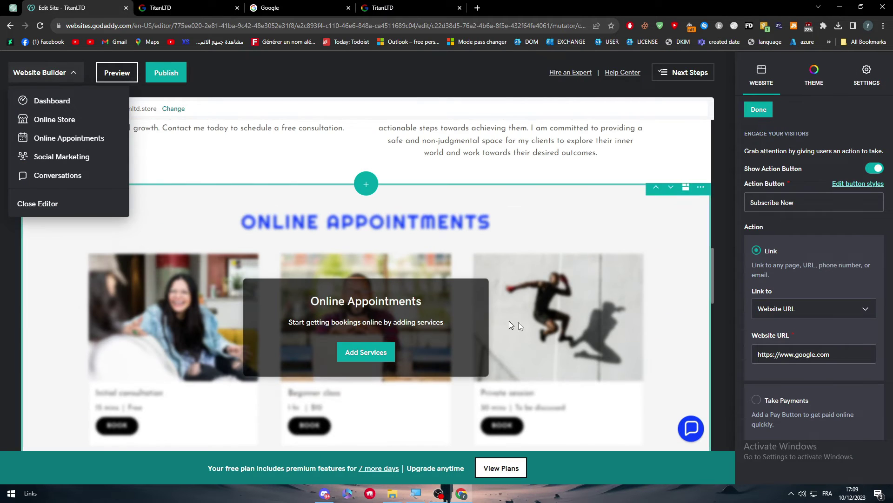
pyautogui.click(218, 8)
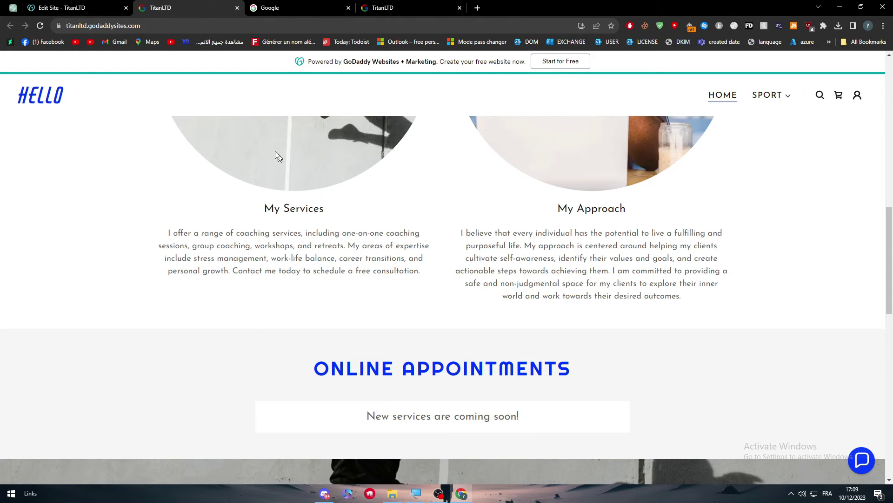
pyautogui.hotkey('ctrl', 'shift', 'Tab')
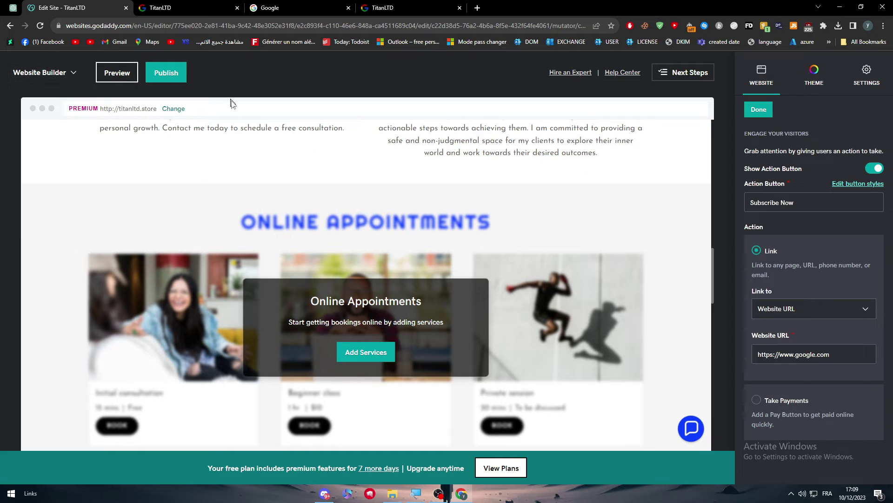
pyautogui.scroll(5, 338, 331)
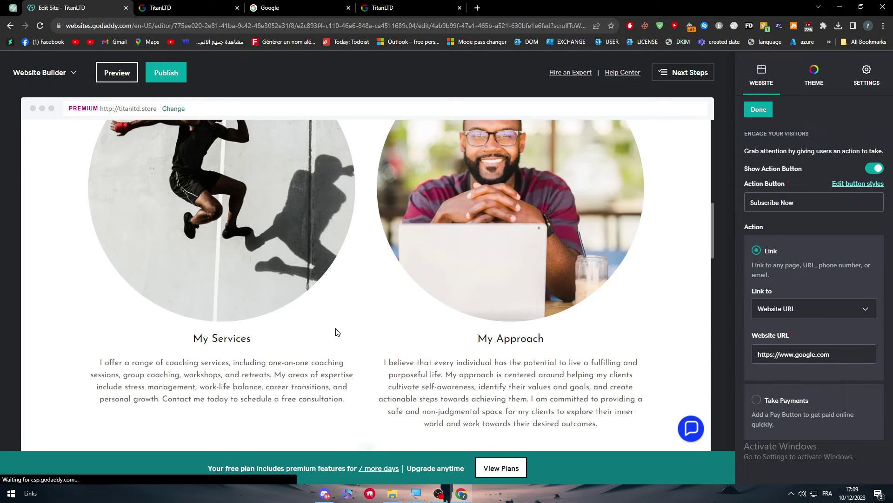
# Scroll down to the Connect With Us section and select it to edit its social links.
pyautogui.scroll(-10, 391, 252)
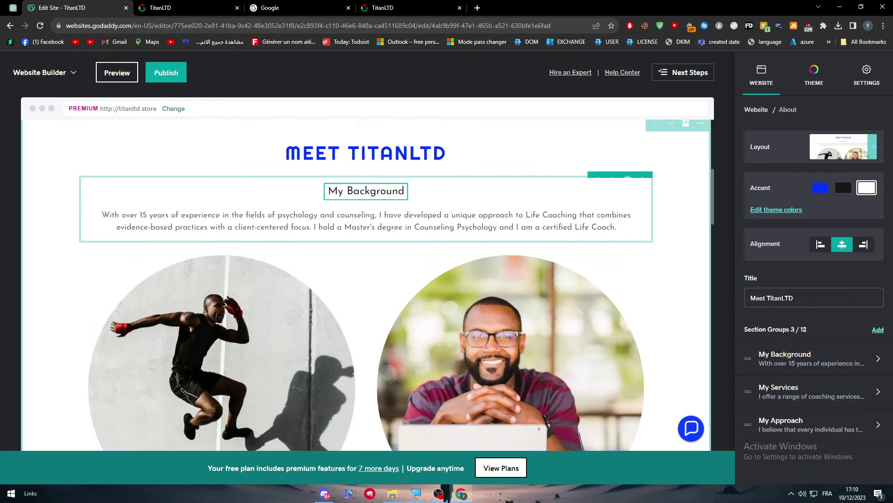
pyautogui.scroll(-10, 393, 253)
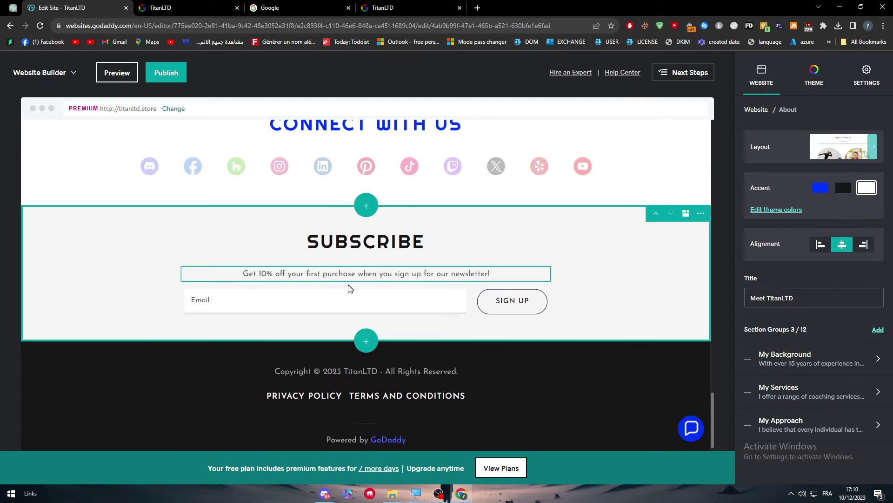
pyautogui.scroll(5, 349, 378)
pyautogui.scroll(-5, 350, 378)
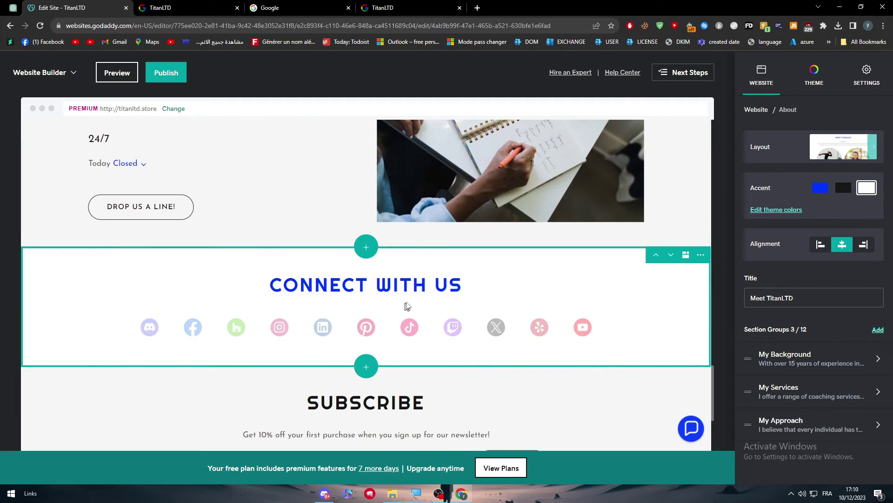
pyautogui.click(278, 332)
pyautogui.scroll(-3, 678, 275)
pyautogui.rightClick(495, 230)
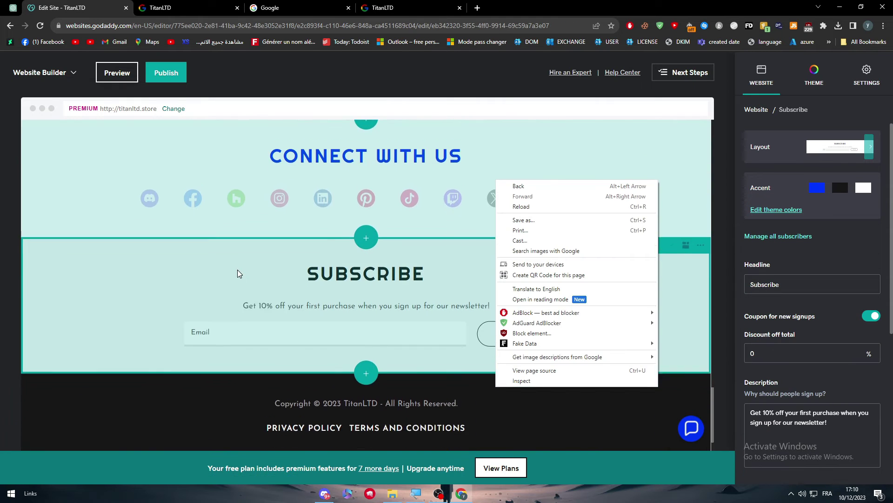
pyautogui.click(251, 166)
pyautogui.scroll(3, 251, 165)
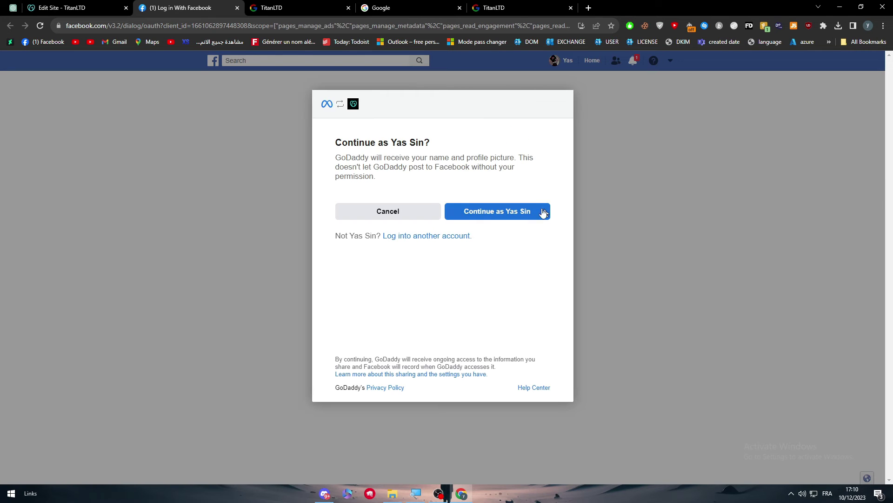
# Leave the Facebook authorization prompt unanswered and return to the editor's Social Links settings.
pyautogui.click(65, 8)
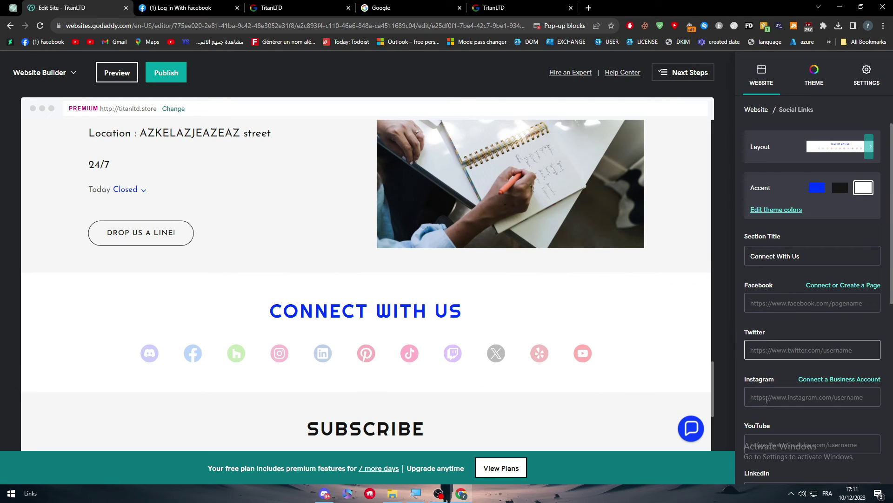
# Select the empty Twitter link field in Social Links and close the Facebook login tab.
pyautogui.scroll(-1, 810, 391)
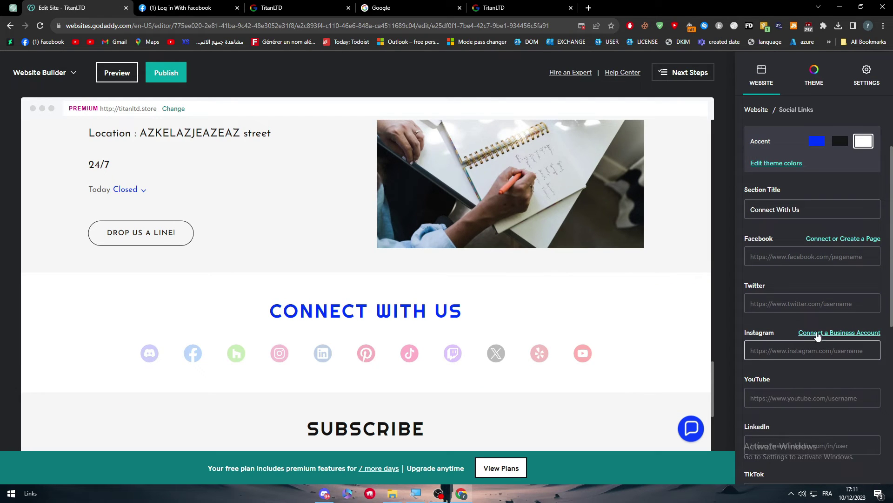
pyautogui.click(807, 304)
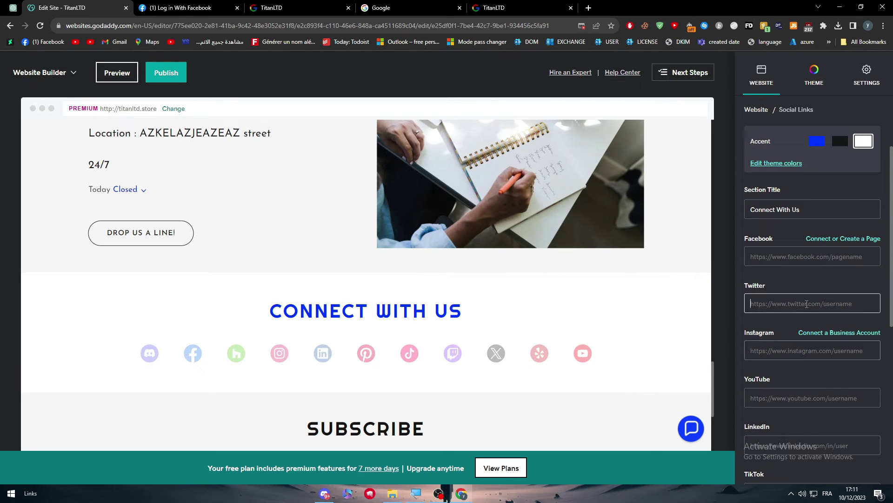
pyautogui.click(236, 9)
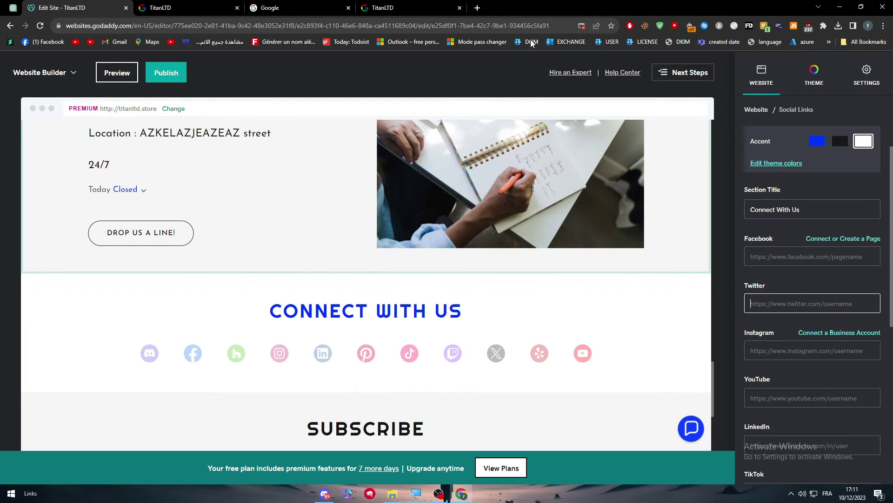
# Find X through a 'twitter' web search in a new tab and sign in with Google.
pyautogui.click(477, 8)
pyautogui.write('twi')
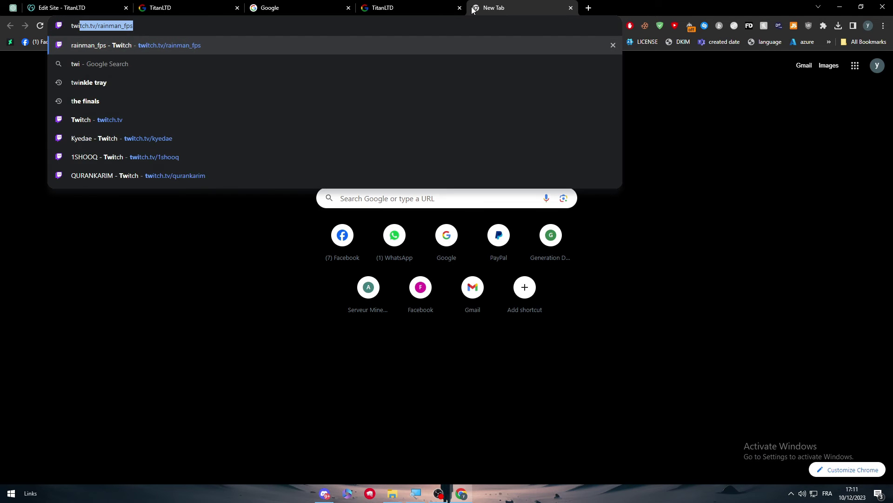
pyautogui.write('tter')
pyautogui.press('Return')
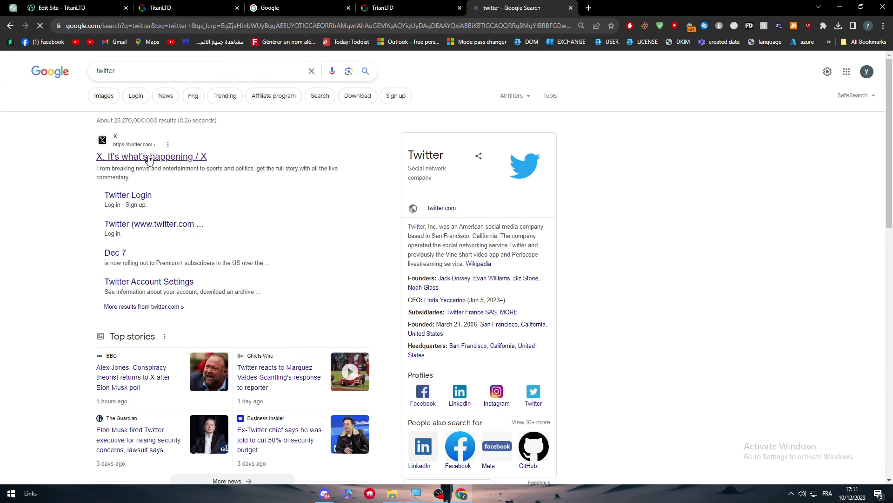
pyautogui.click(149, 160)
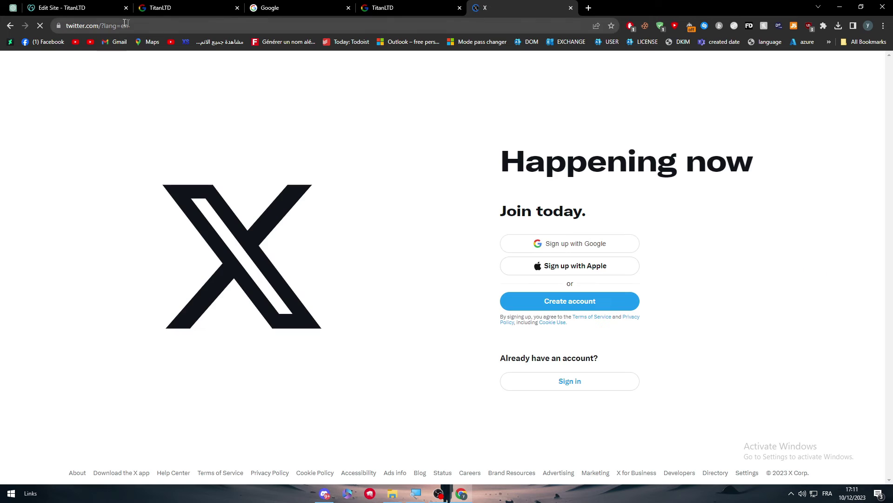
pyautogui.click(579, 387)
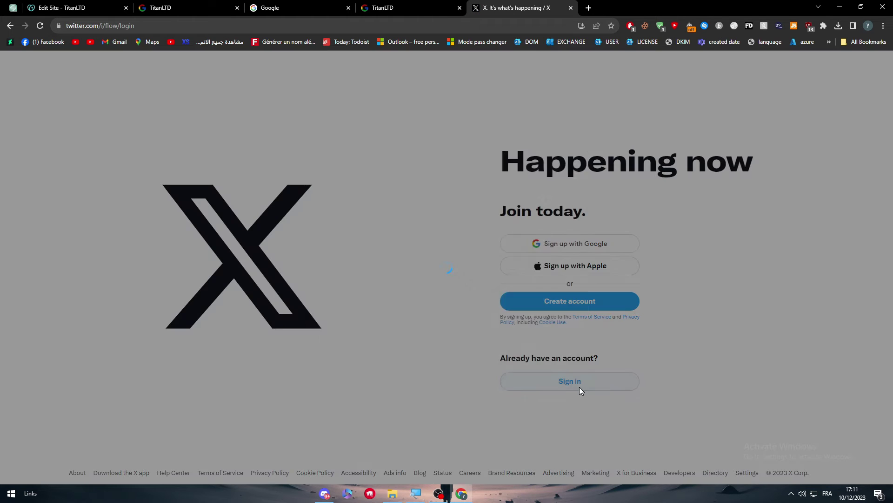
pyautogui.click(440, 201)
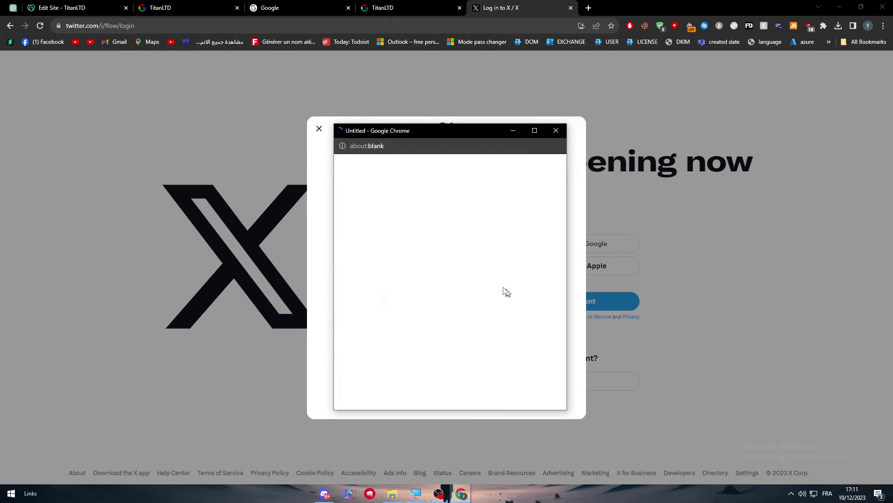
pyautogui.click(412, 248)
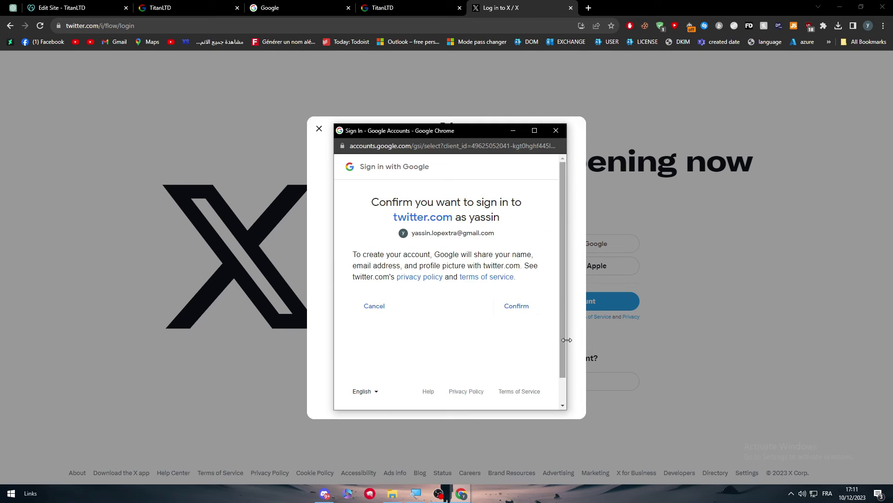
pyautogui.click(525, 311)
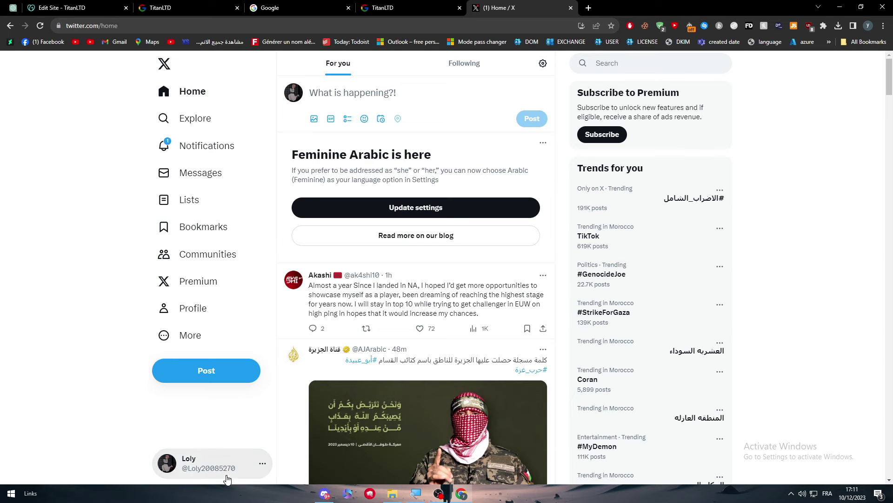
# Open the signed-in account's own X profile page, which shows 15 posts.
pyautogui.click(211, 452)
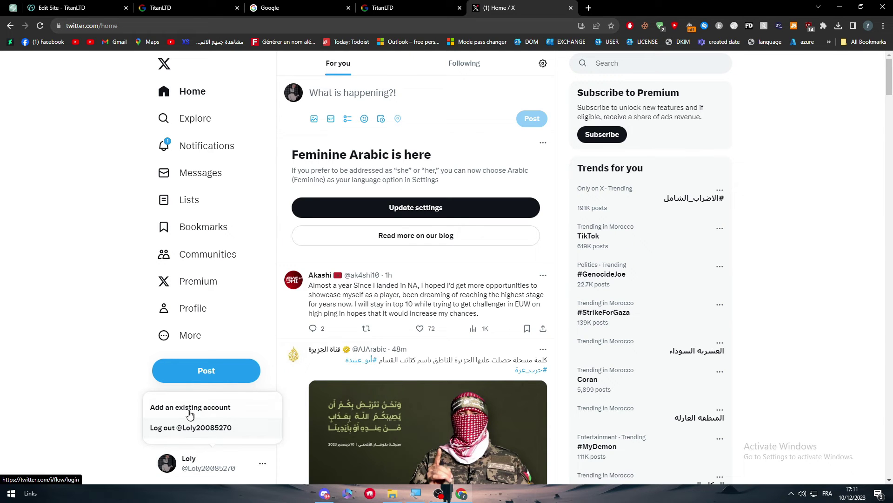
pyautogui.click(169, 461)
pyautogui.click(169, 465)
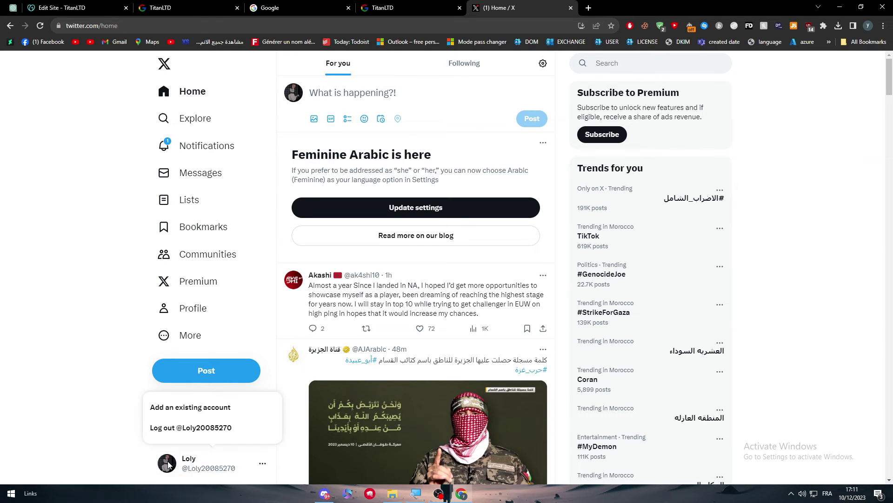
pyautogui.click(269, 471)
pyautogui.click(262, 467)
pyautogui.click(297, 93)
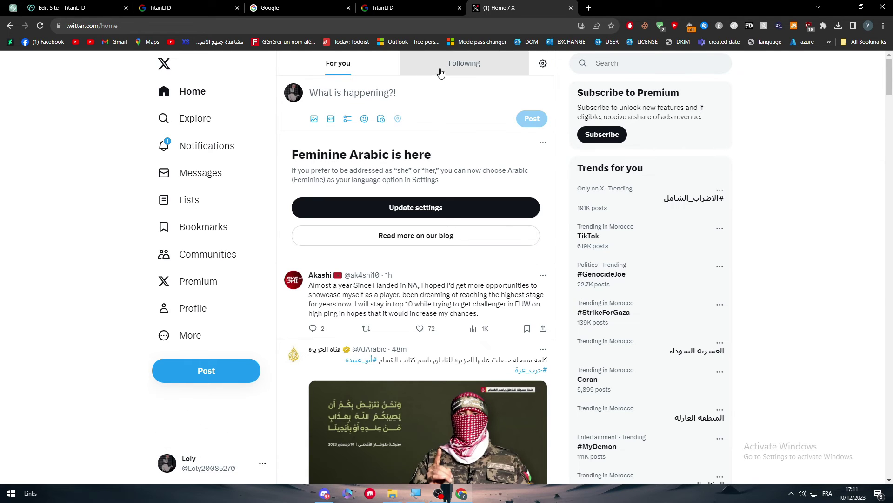
pyautogui.click(331, 70)
pyautogui.click(194, 308)
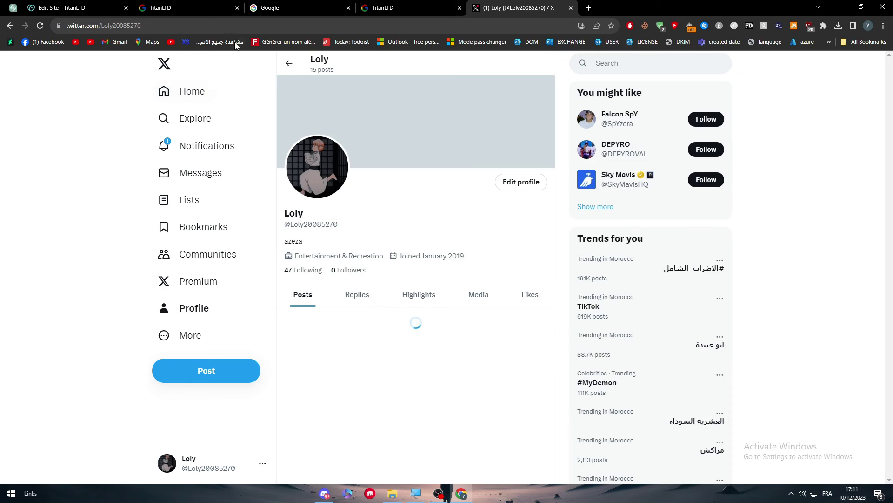
# Paste the X profile URL into the Twitter field and republish to titanltd.store.
pyautogui.click(66, 7)
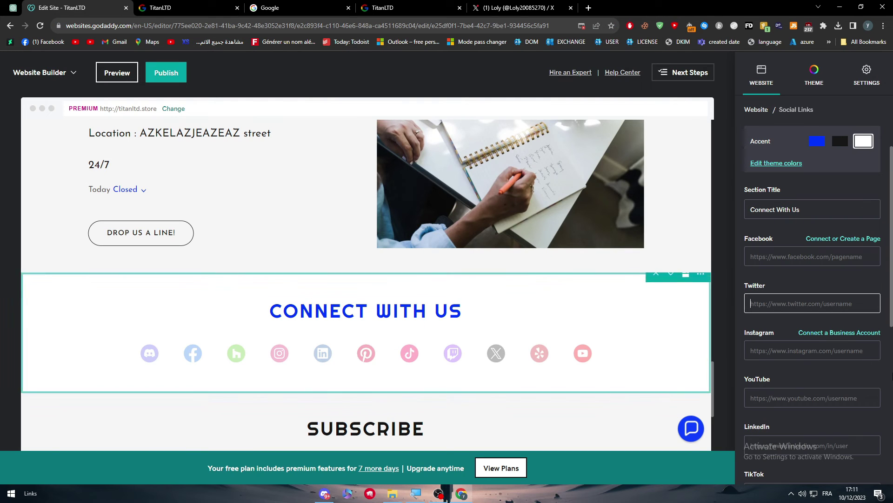
pyautogui.write('https://twitter.com/Loly20085270')
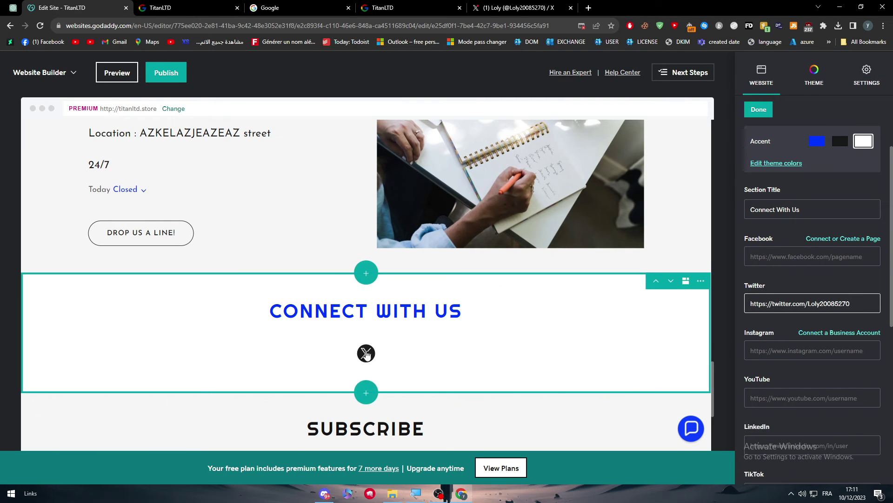
pyautogui.click(184, 76)
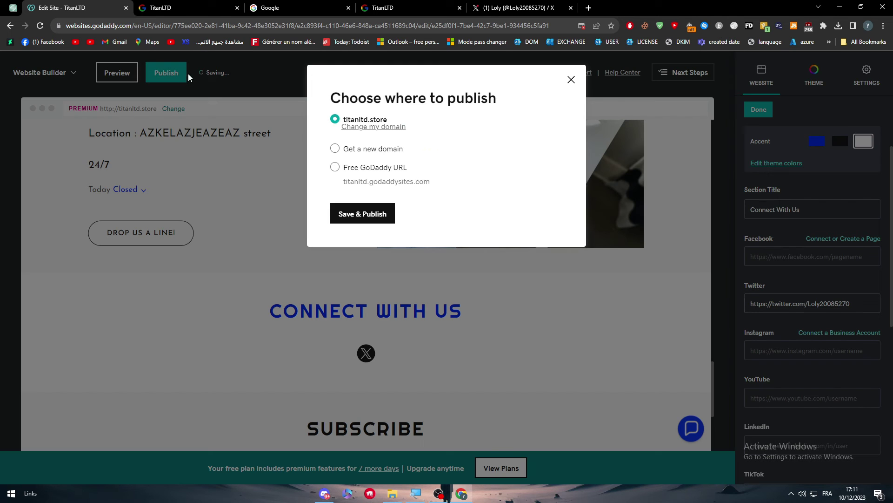
pyautogui.click(369, 219)
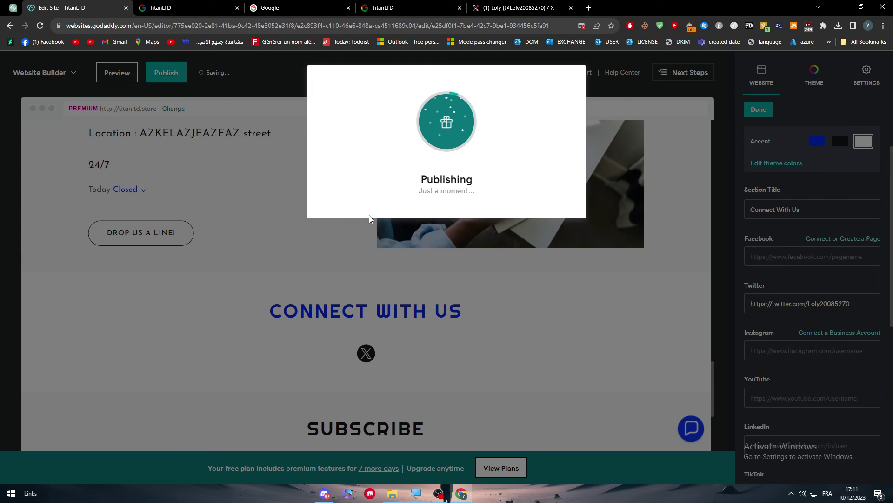
# Glance over the live site, then return to the website editor.
pyautogui.click(188, 8)
pyautogui.scroll(-4, 280, 253)
pyautogui.scroll(7, 315, 306)
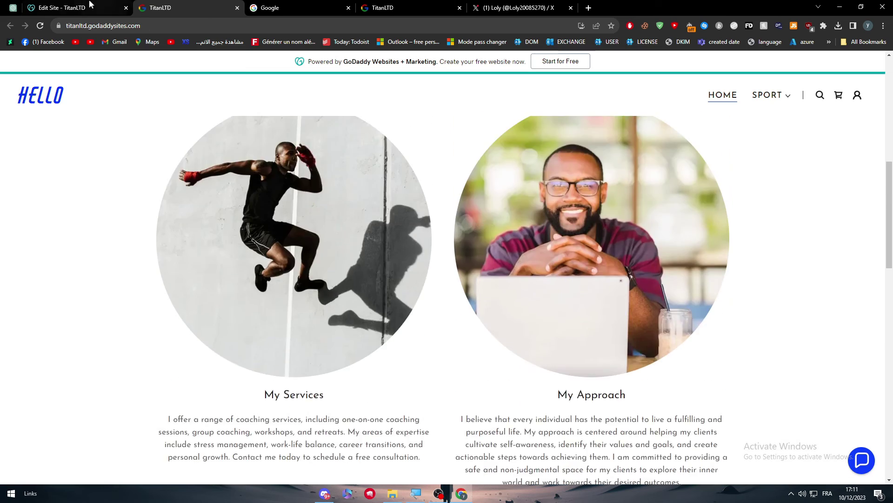
pyautogui.hotkey('ctrl', 'shift', 'Tab')
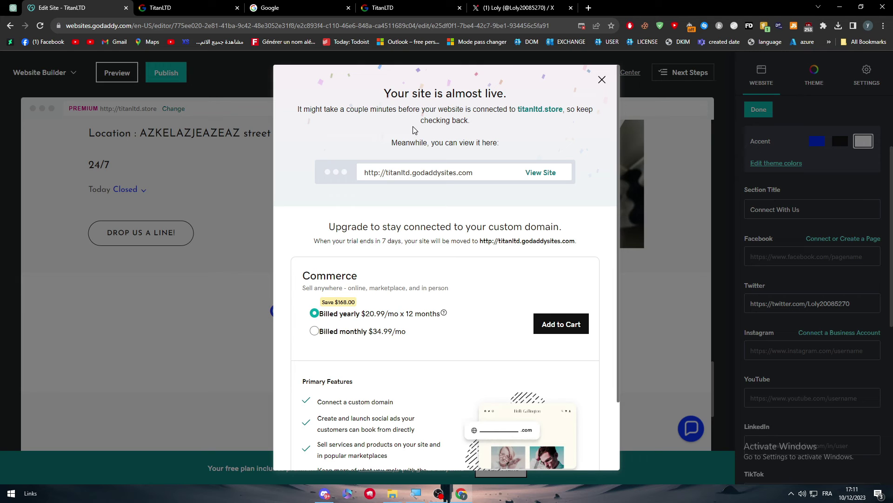
# On the live TitanLTD site, dismiss the announcement and open the X profile from Connect With Us.
pyautogui.click(187, 7)
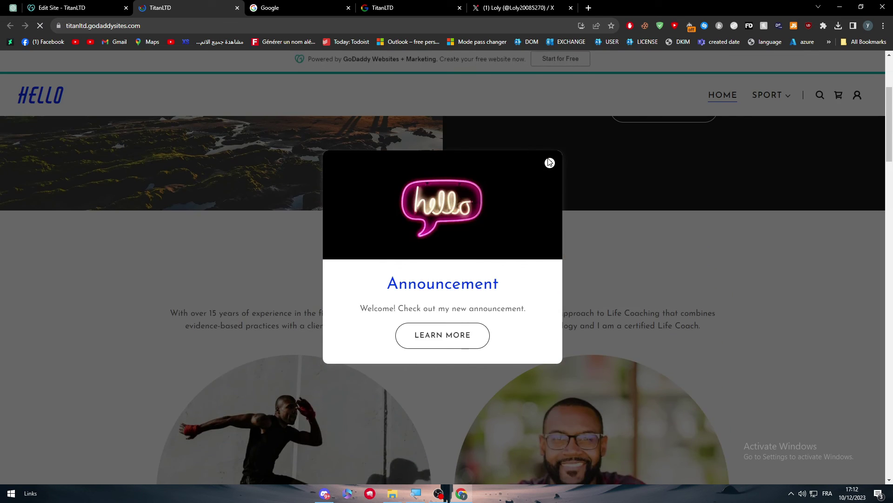
pyautogui.click(550, 162)
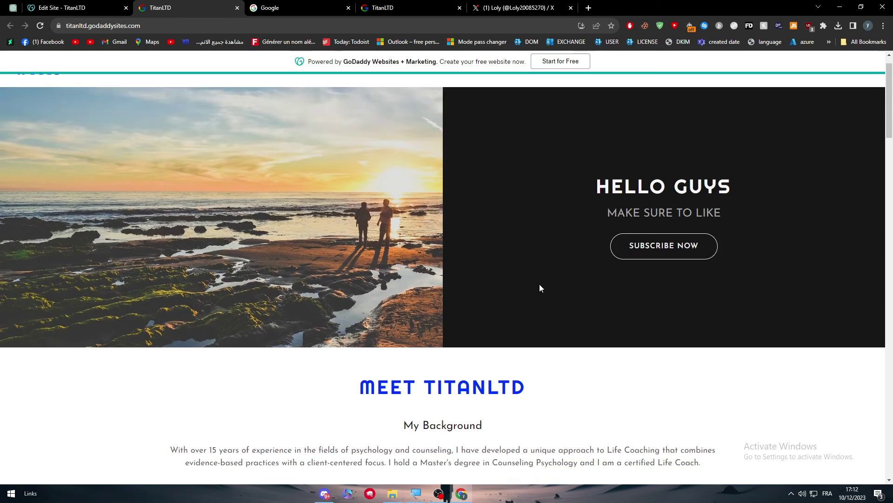
pyautogui.scroll(-10, 539, 284)
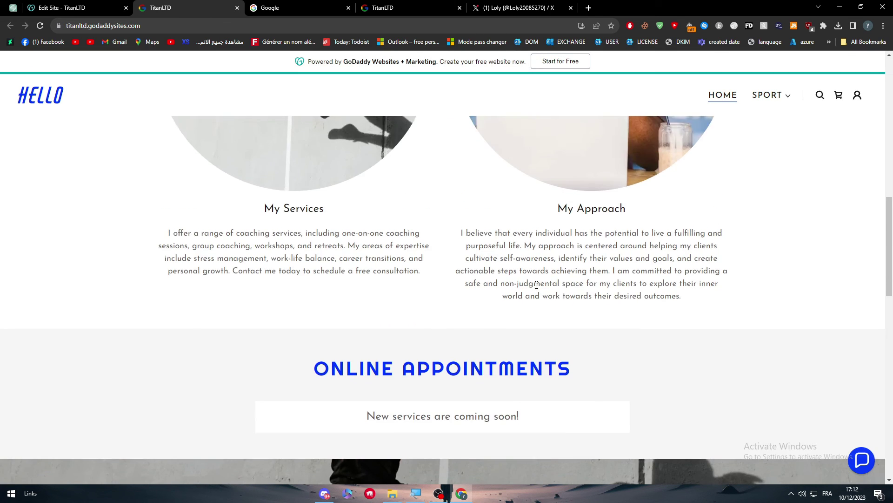
pyautogui.scroll(-10, 534, 291)
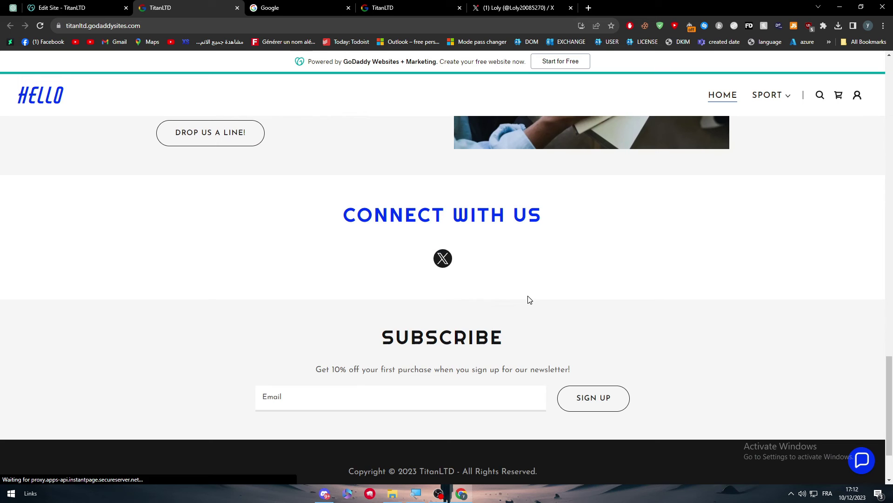
pyautogui.click(443, 259)
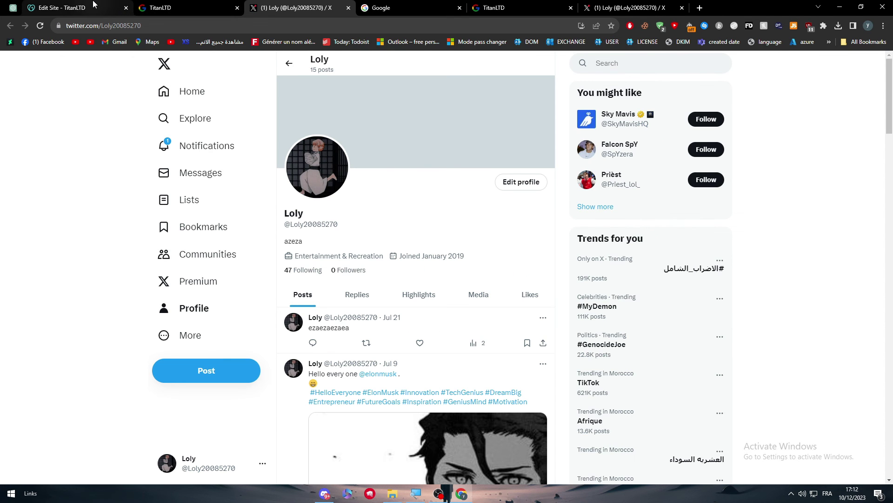
pyautogui.moveTo(93, 5)
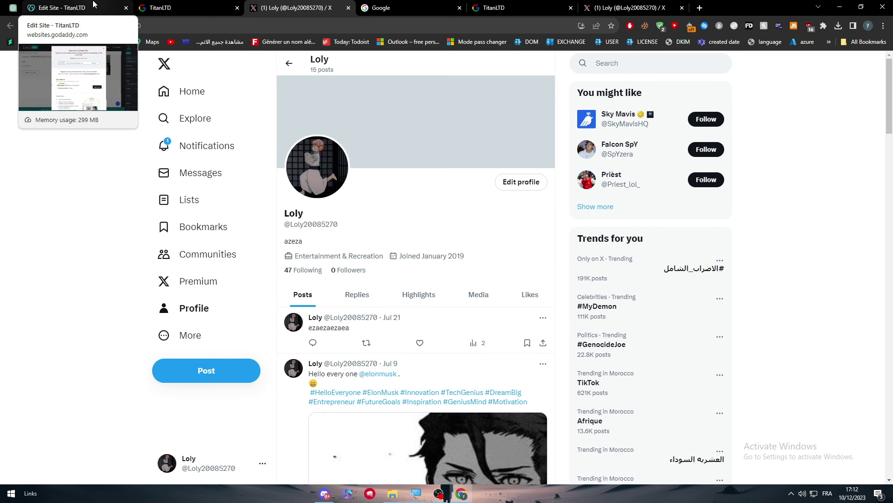
# Back in the Edit Site tab, close the 'Your site is almost live' notice.
pyautogui.click(93, 5)
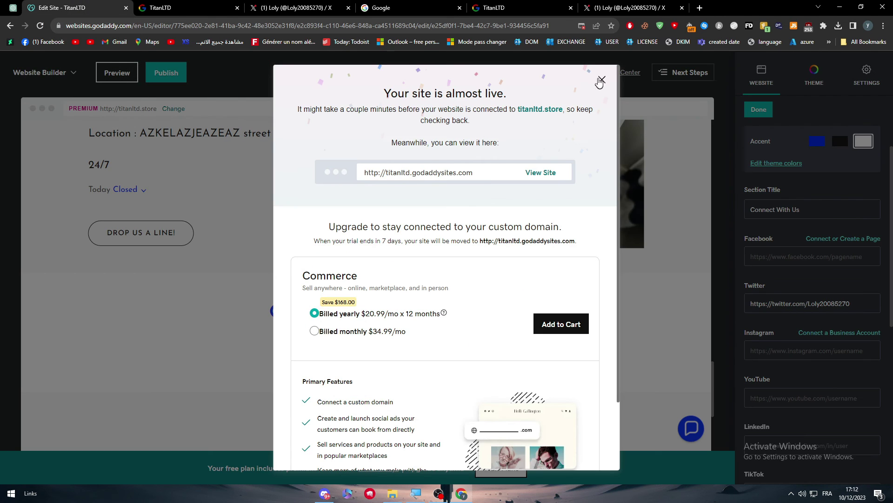
pyautogui.click(599, 81)
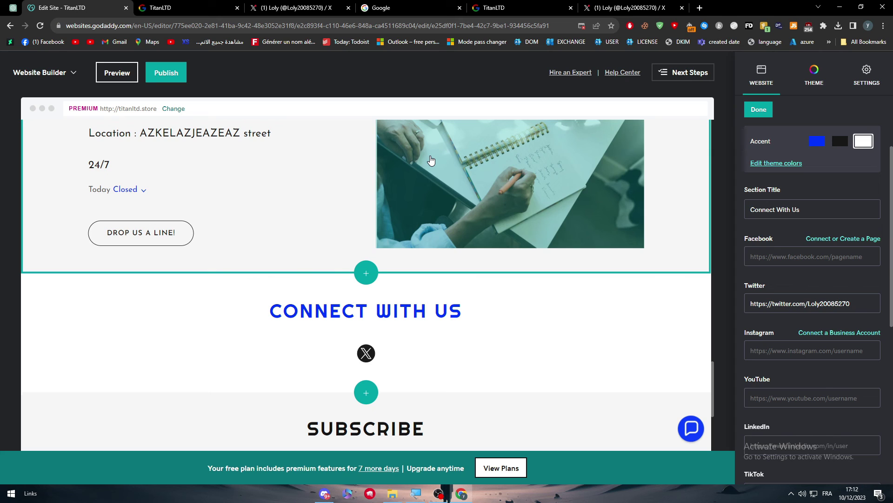